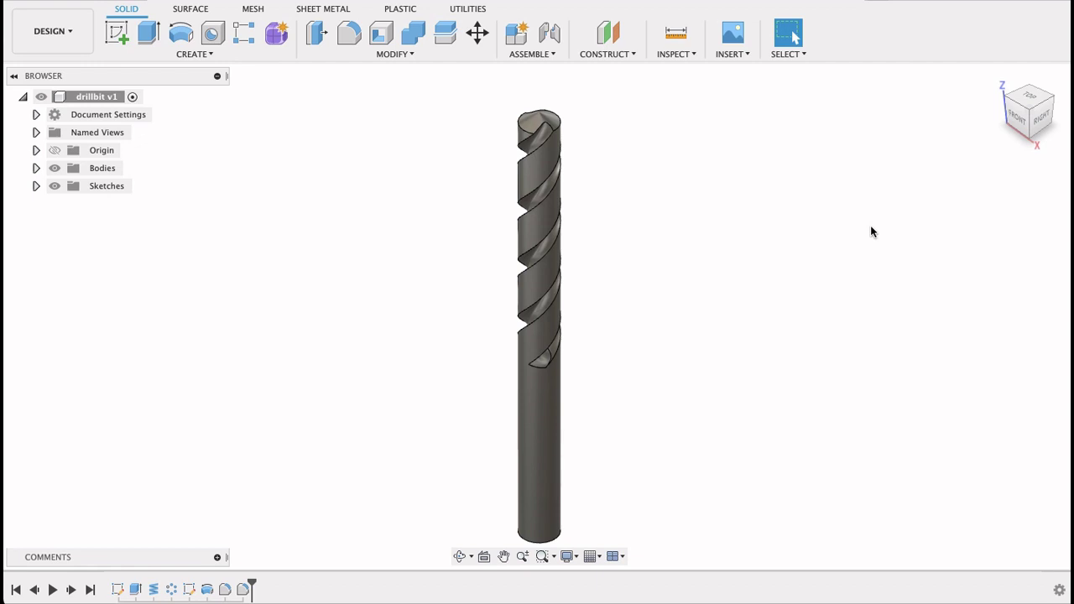
Start a new sketch on the XY plane.
shift+middle_drag(799, 266, 574, 313)
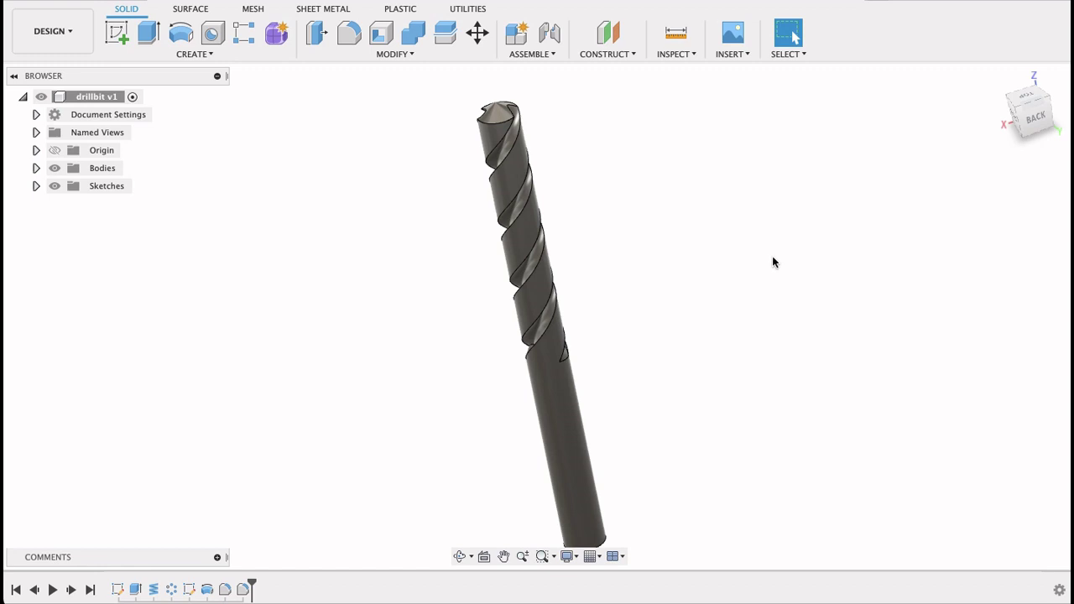
click(998, 77)
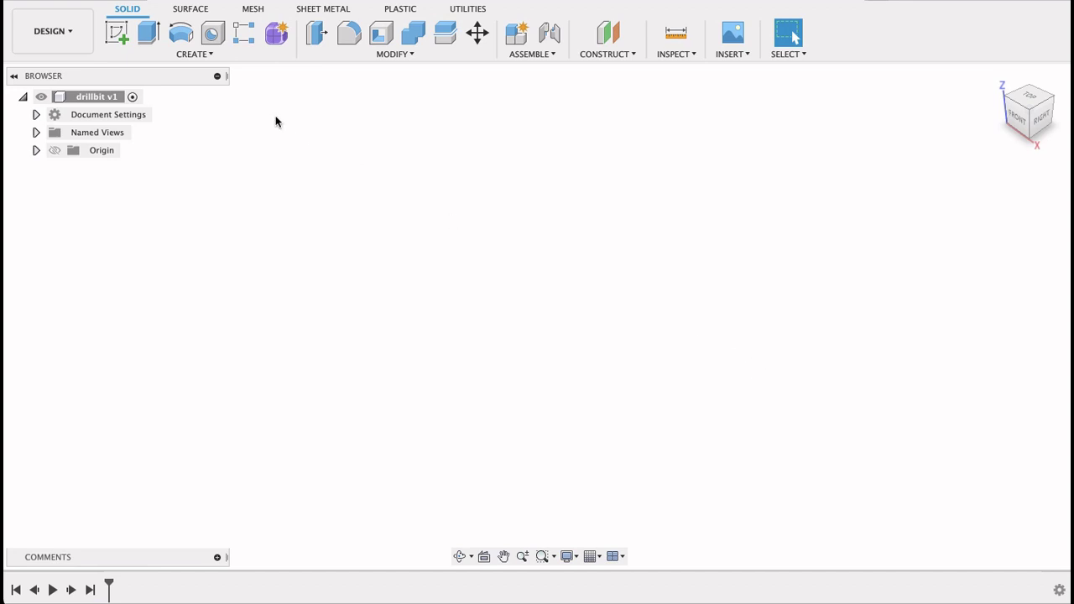
click(209, 56)
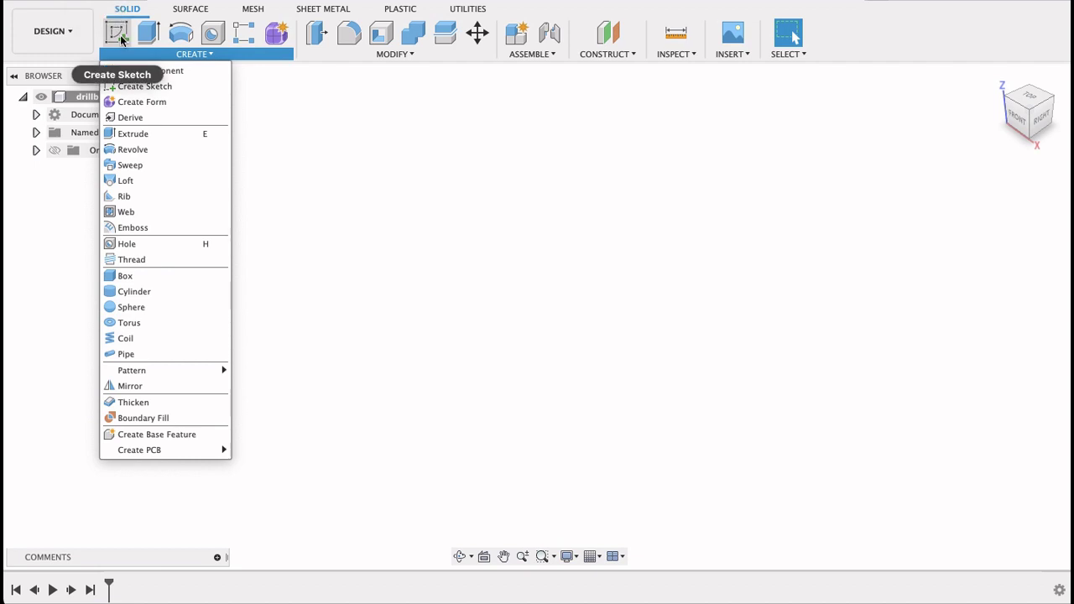
click(122, 39)
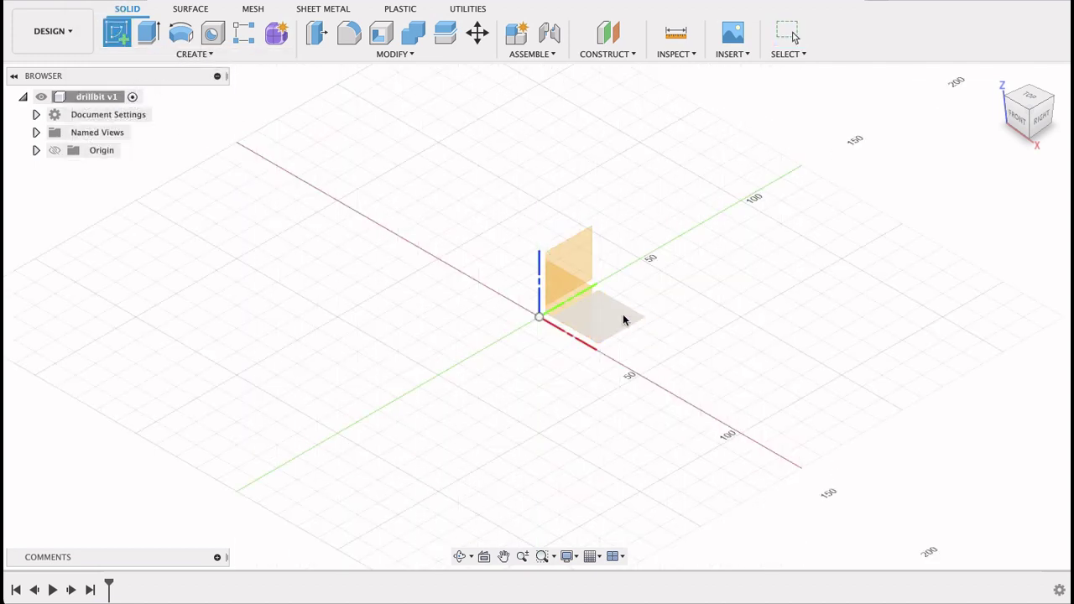
click(624, 320)
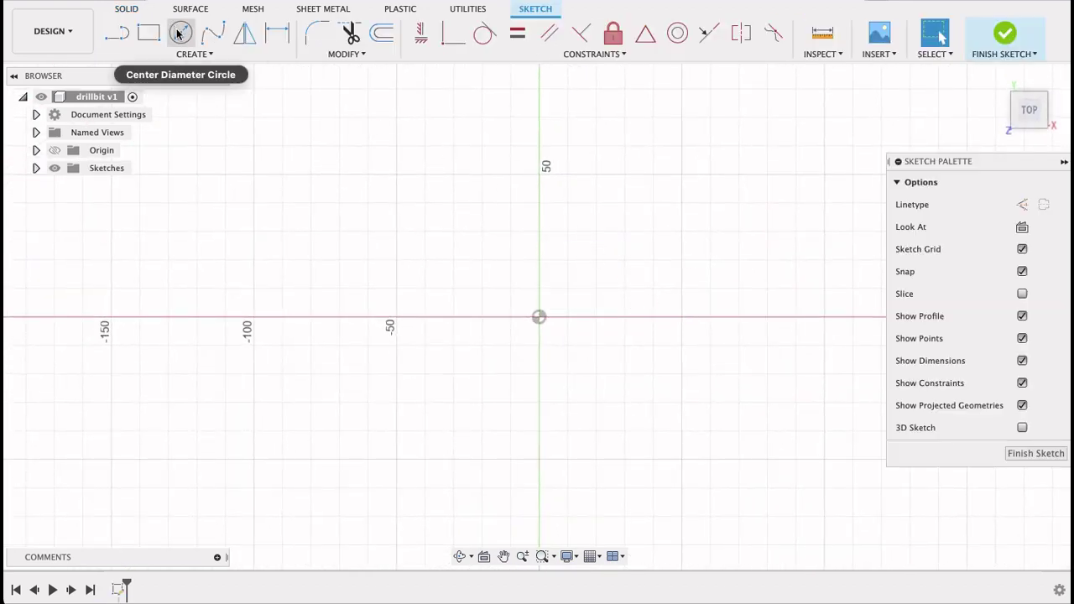
Draw a 10 mm diameter centre-diameter circle at the sketch origin.
click(179, 33)
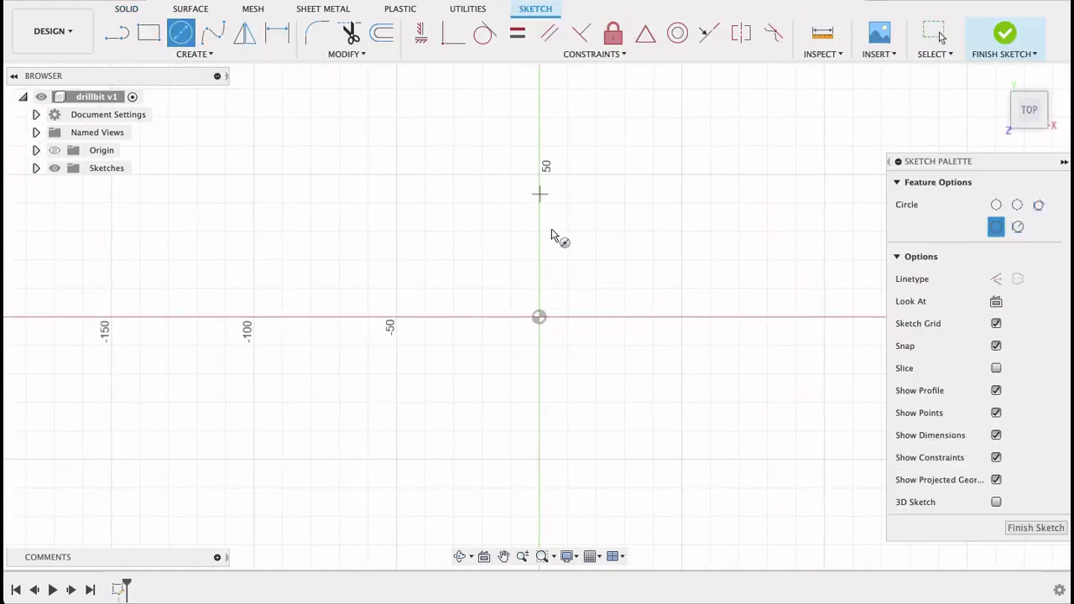
click(540, 318)
text(10)
key(Return)
key(Escape)
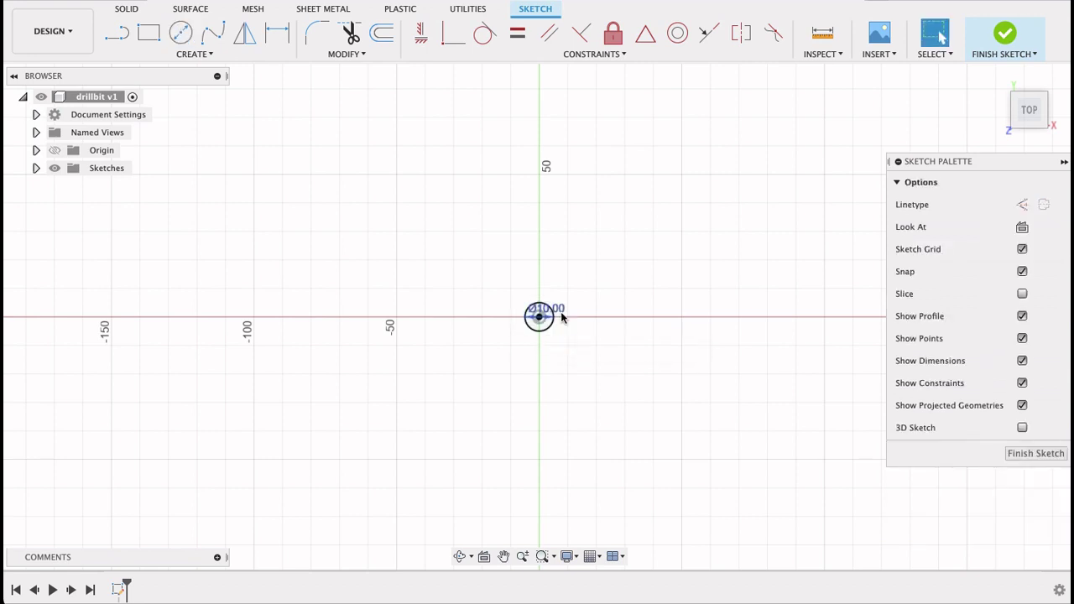
shift+middle_drag(592, 444, 587, 377)
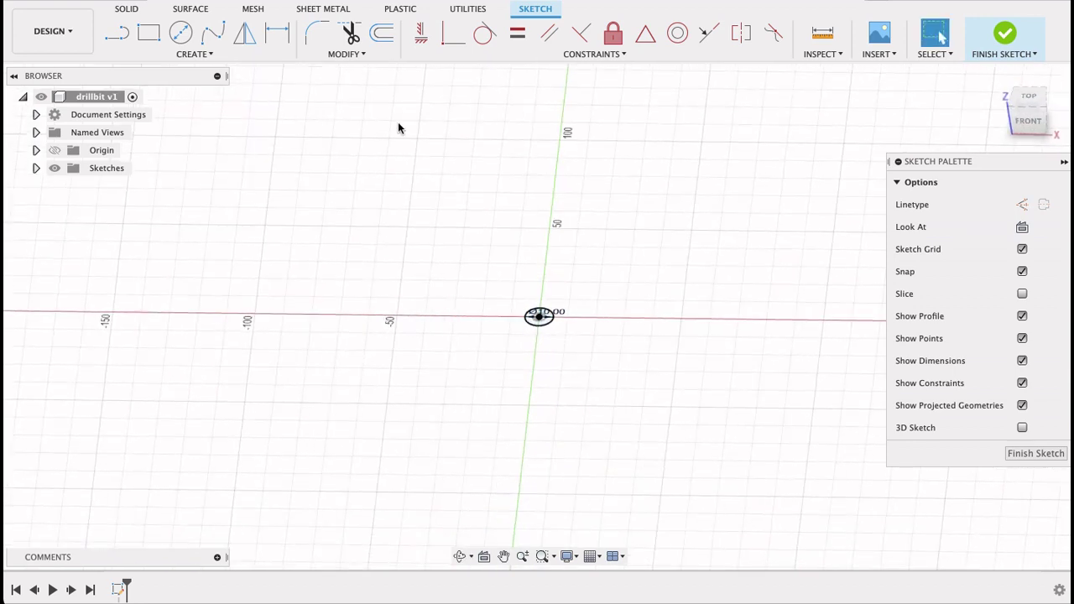
Finish the sketch and extrude the 10 mm circle 120 mm into a solid cylinder.
click(1063, 457)
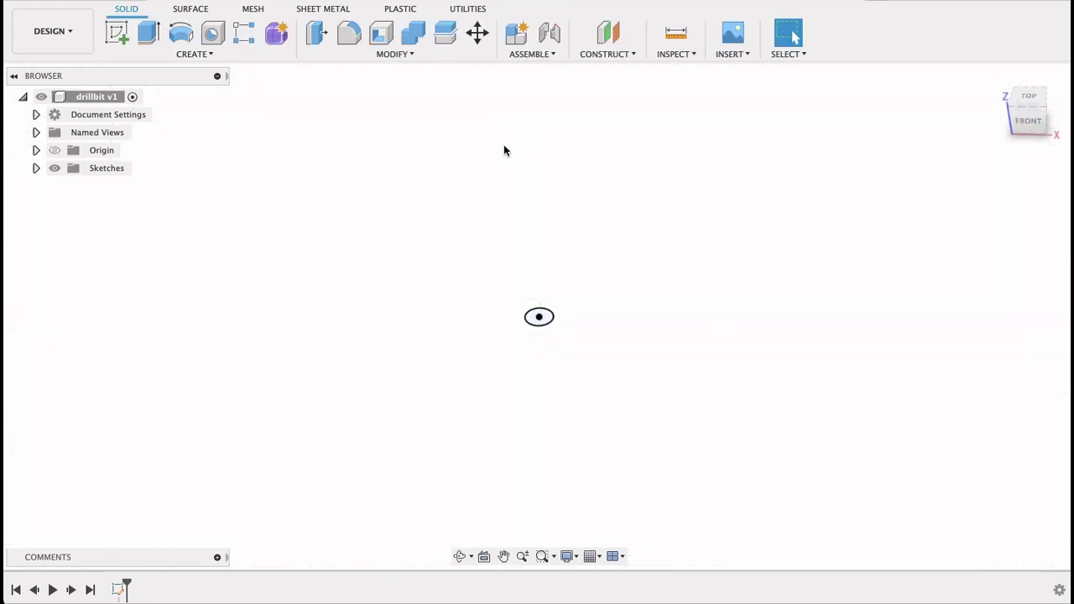
click(149, 33)
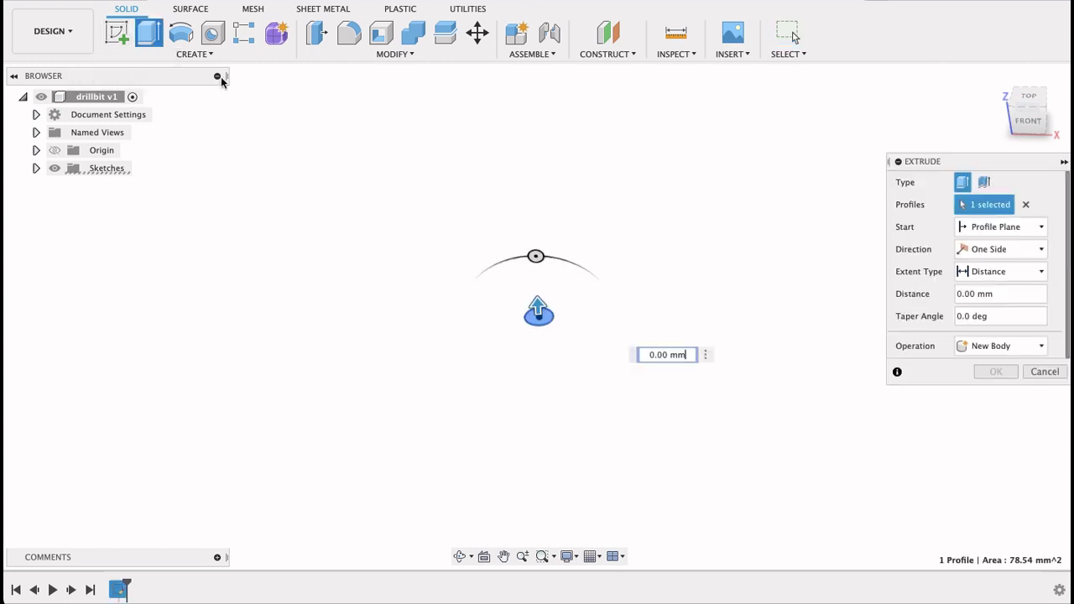
drag(540, 312, 542, 289)
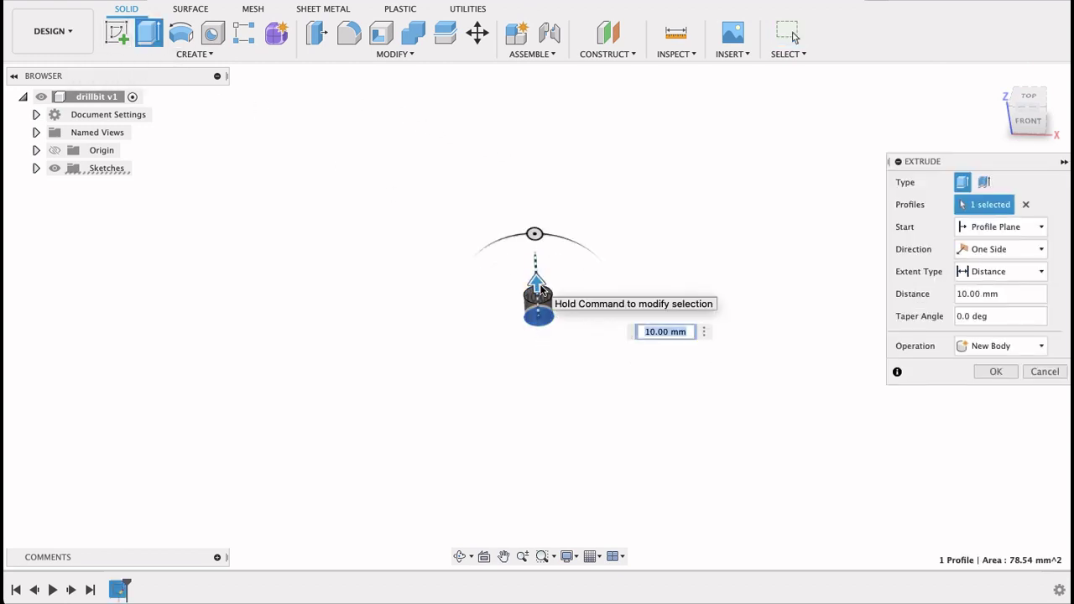
text(120)
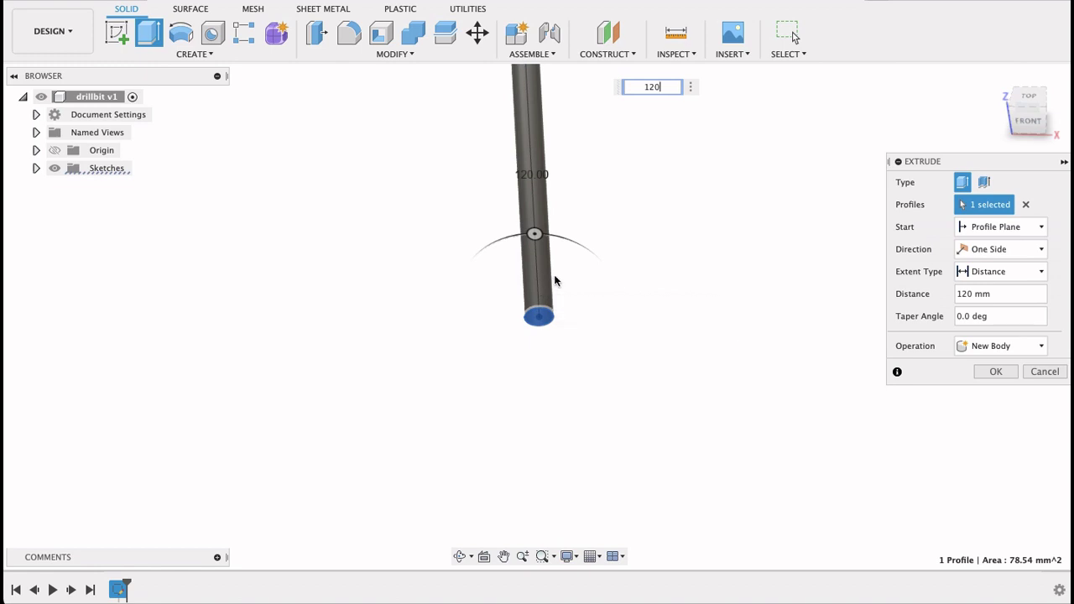
click(979, 375)
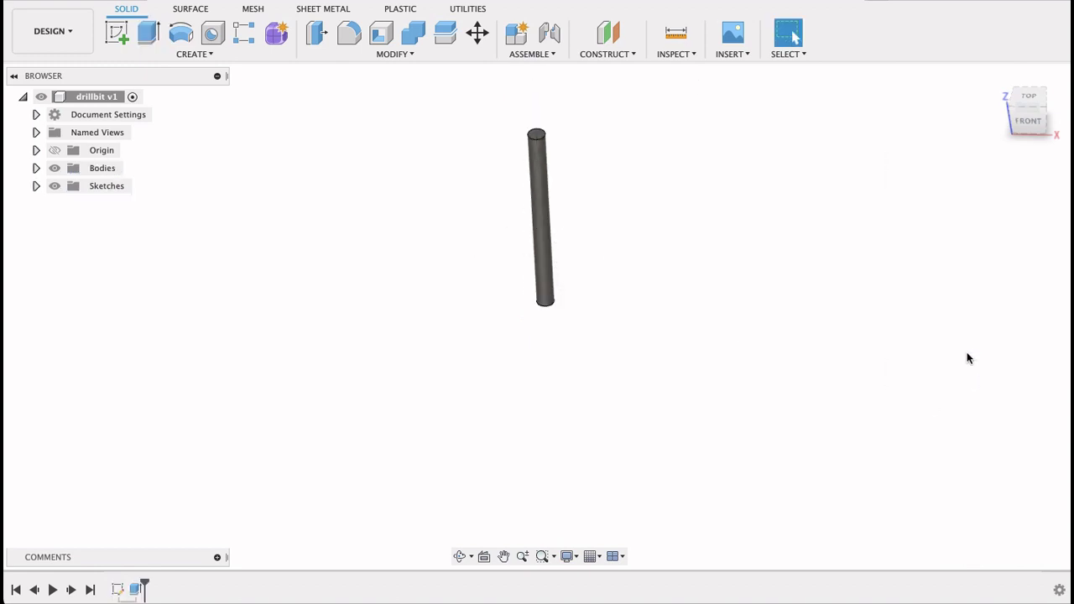
click(997, 78)
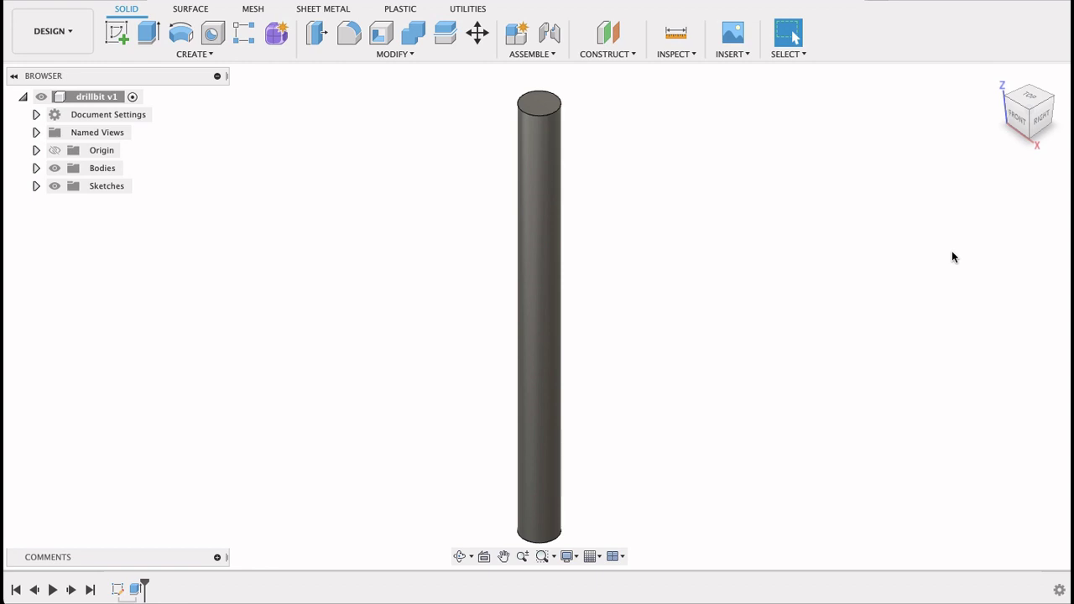
Start a coil on the cylinder's top face, centred there with a 10 mm diameter.
click(198, 53)
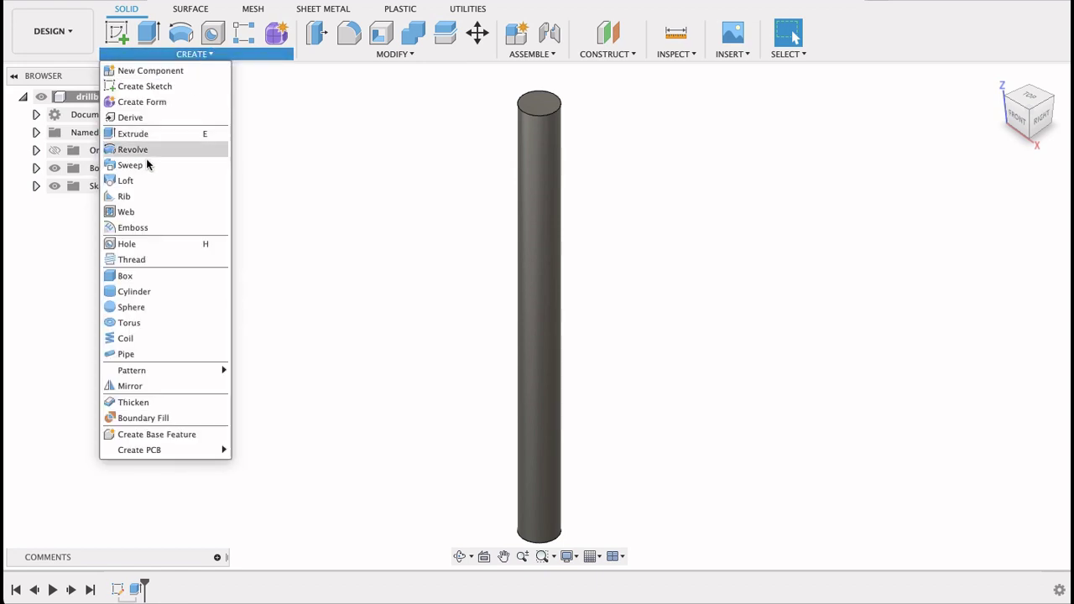
click(126, 337)
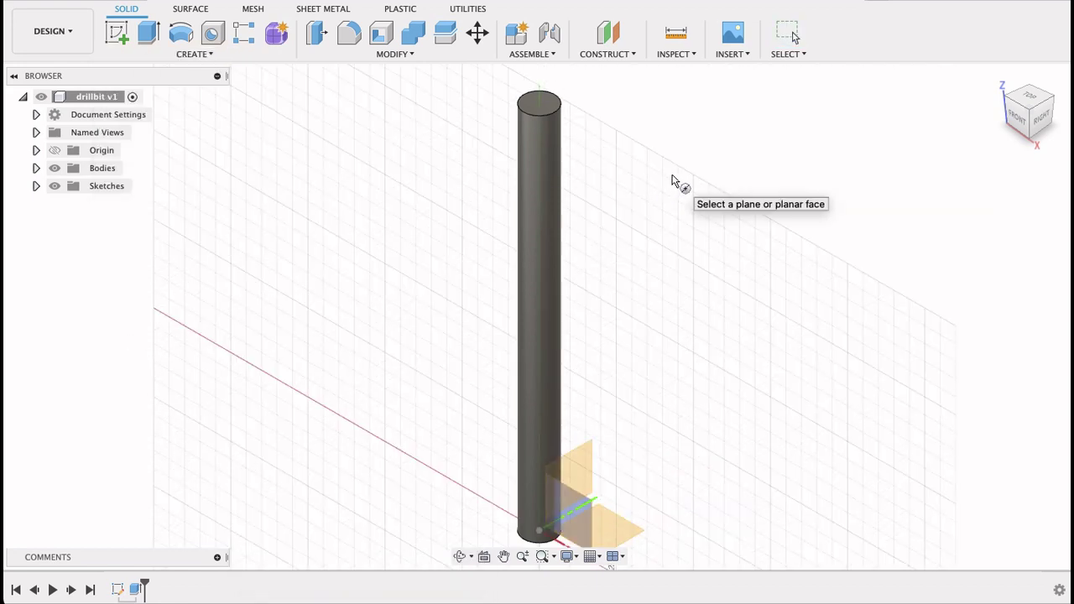
shift+middle_drag(679, 182, 679, 209)
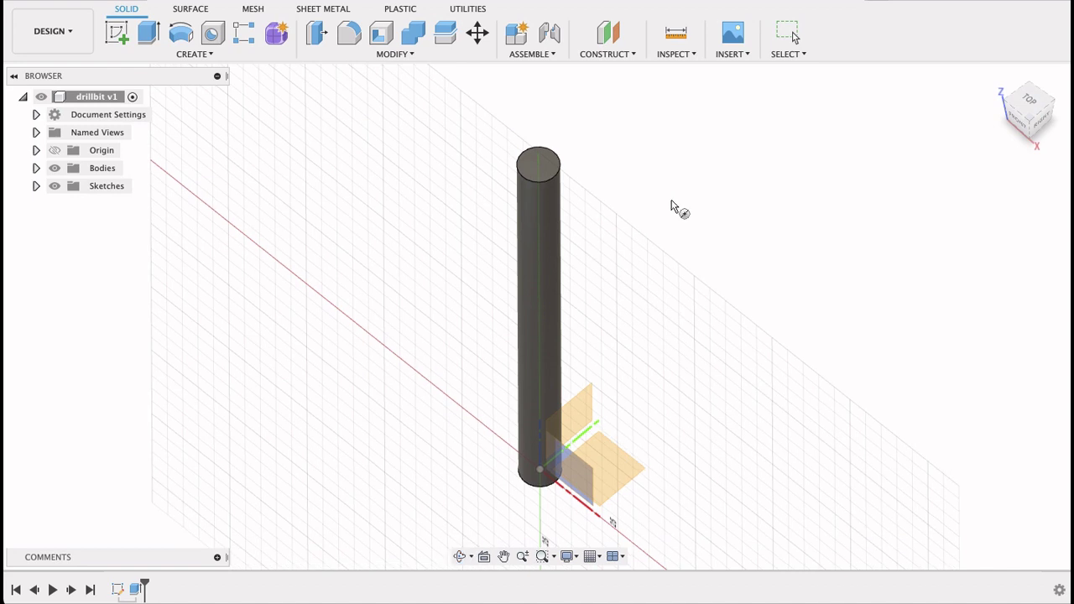
click(538, 171)
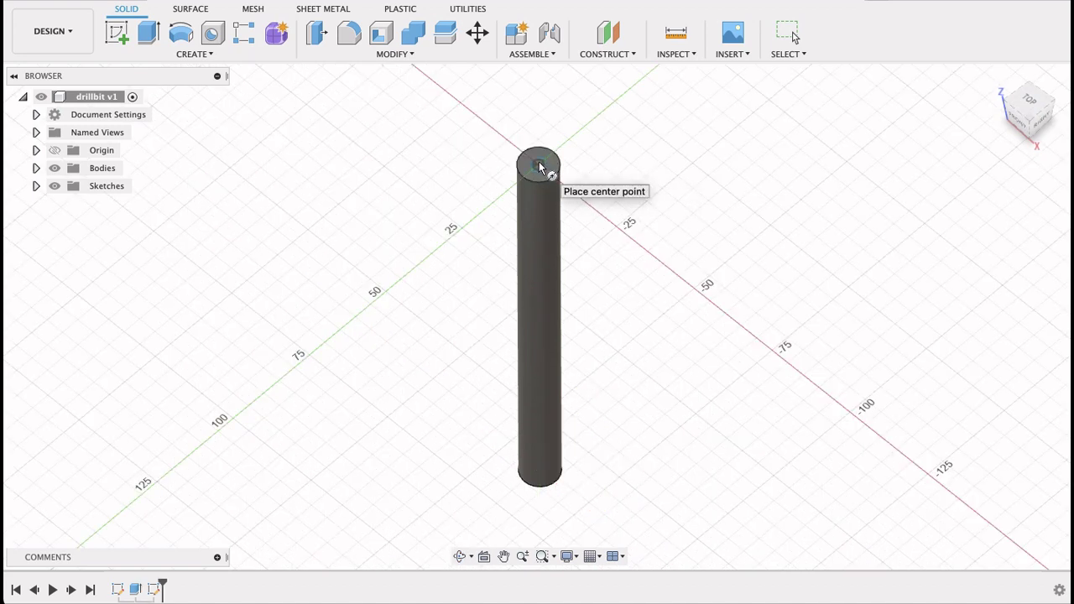
click(540, 167)
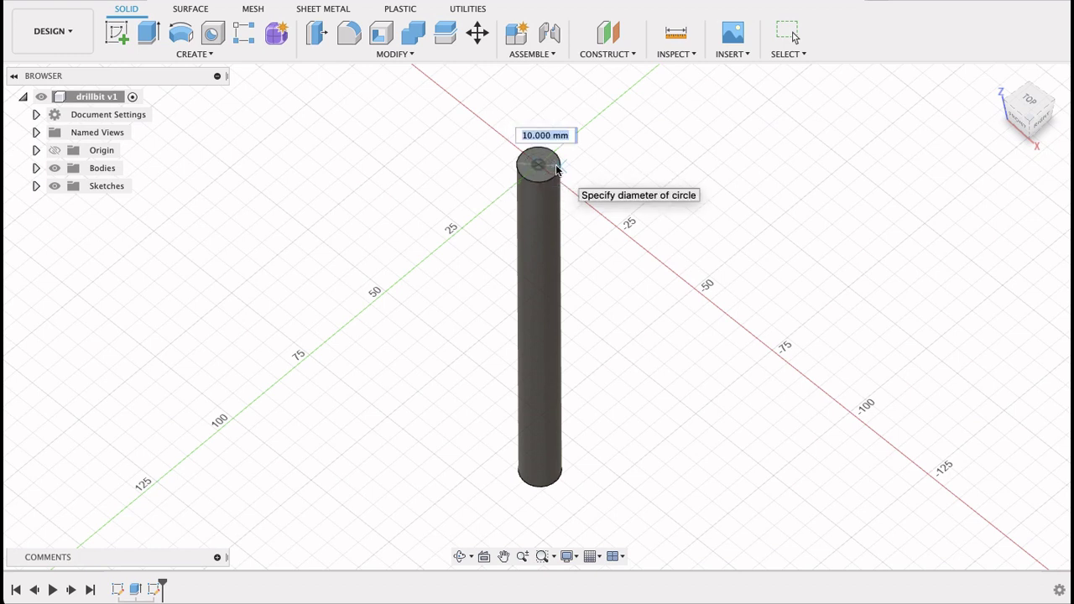
key(Return)
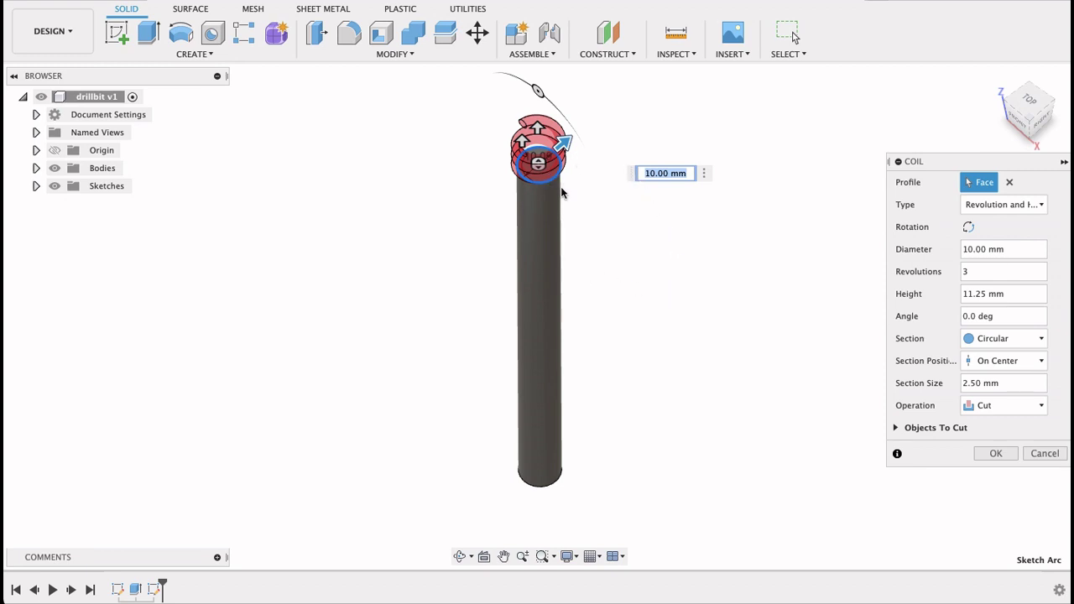
Set the coil cut to 2 revolutions, -65 mm height and 5 mm section, and apply it.
click(985, 273)
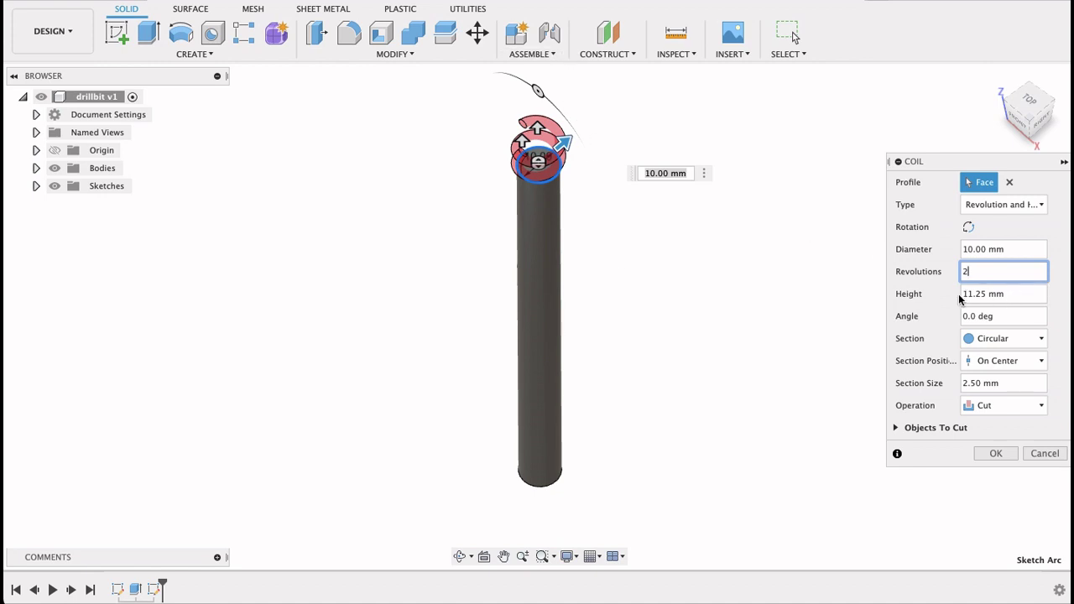
double_click(983, 293)
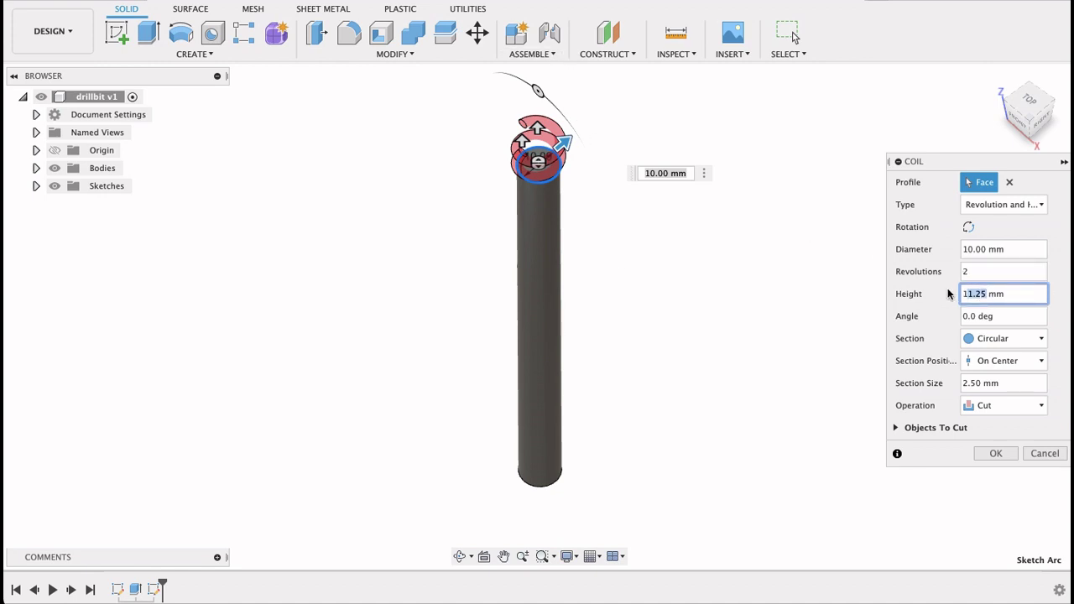
text(-65)
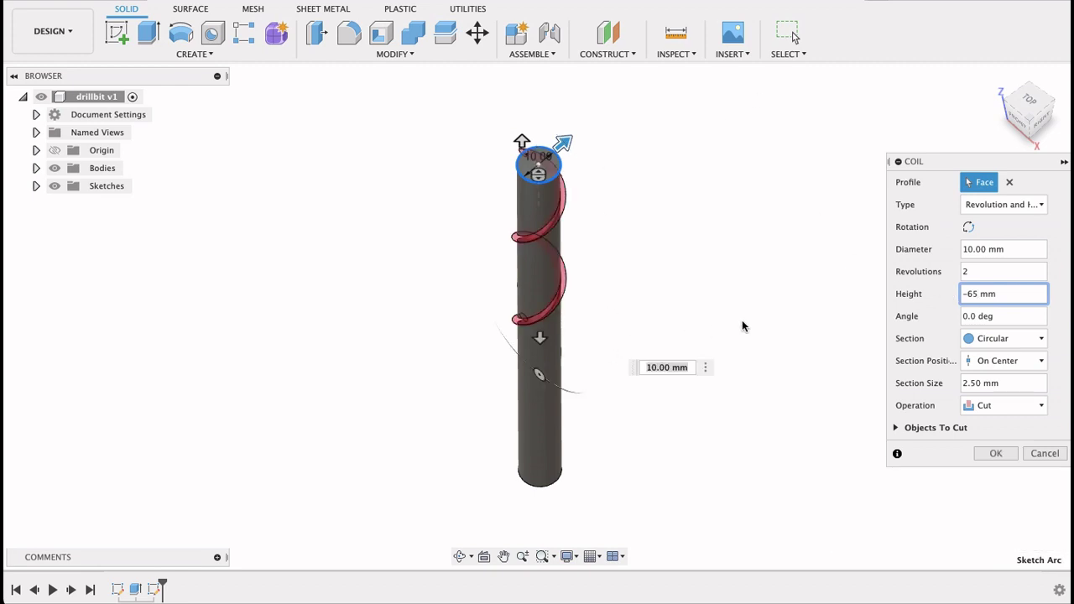
click(980, 384)
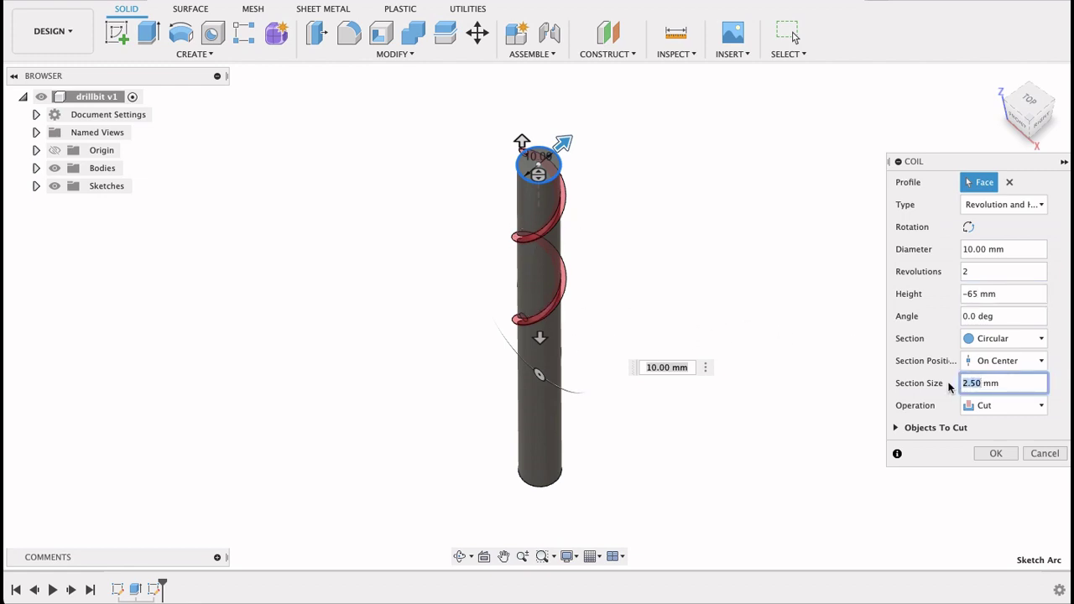
text(5)
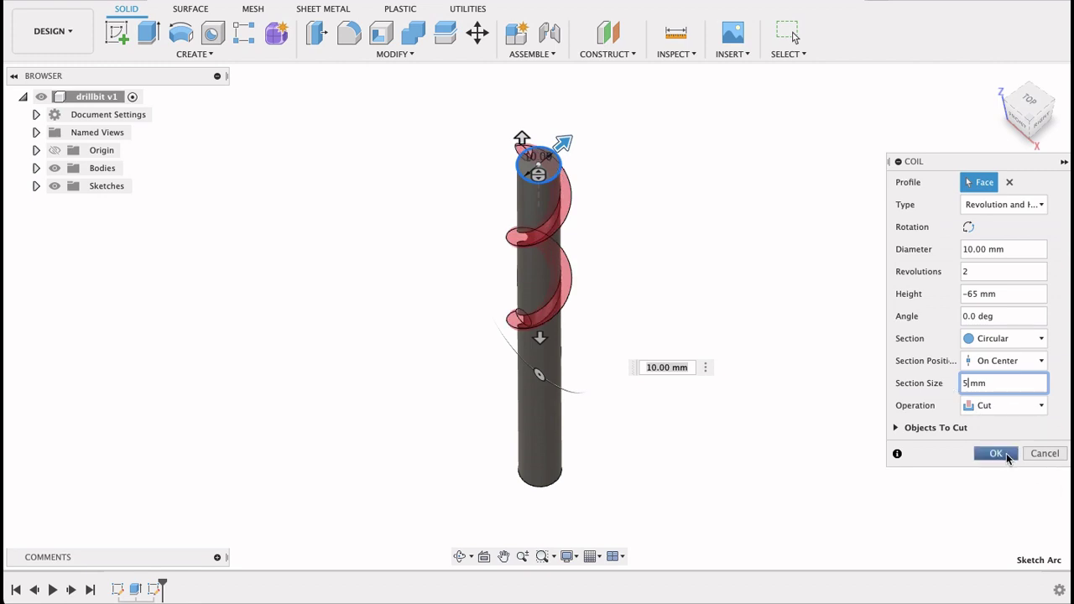
click(1006, 454)
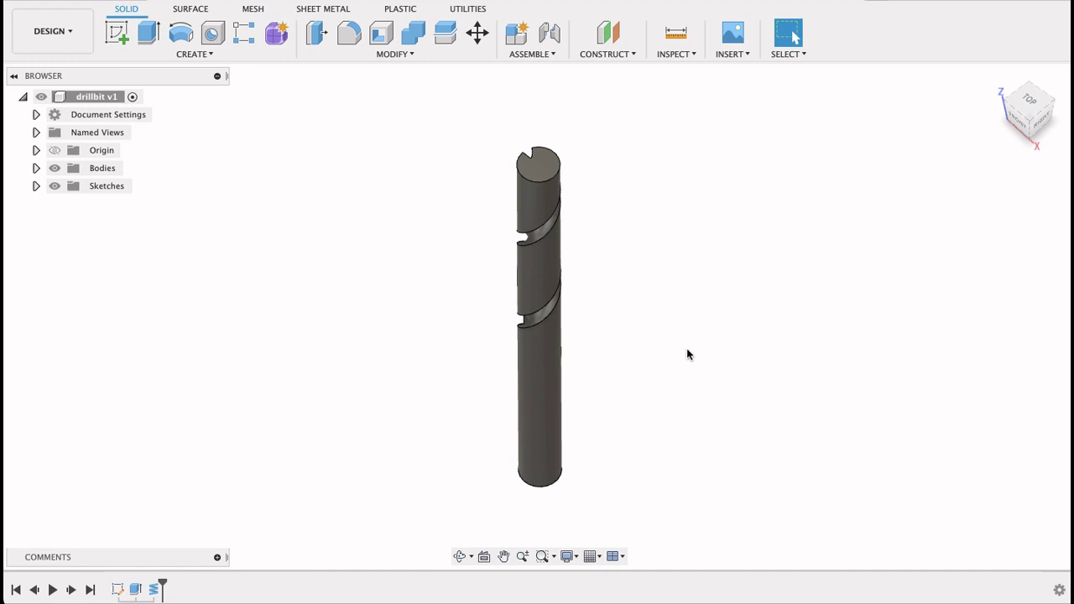
Orbit the model to view the helical groove winding down the shaft.
key(F4)
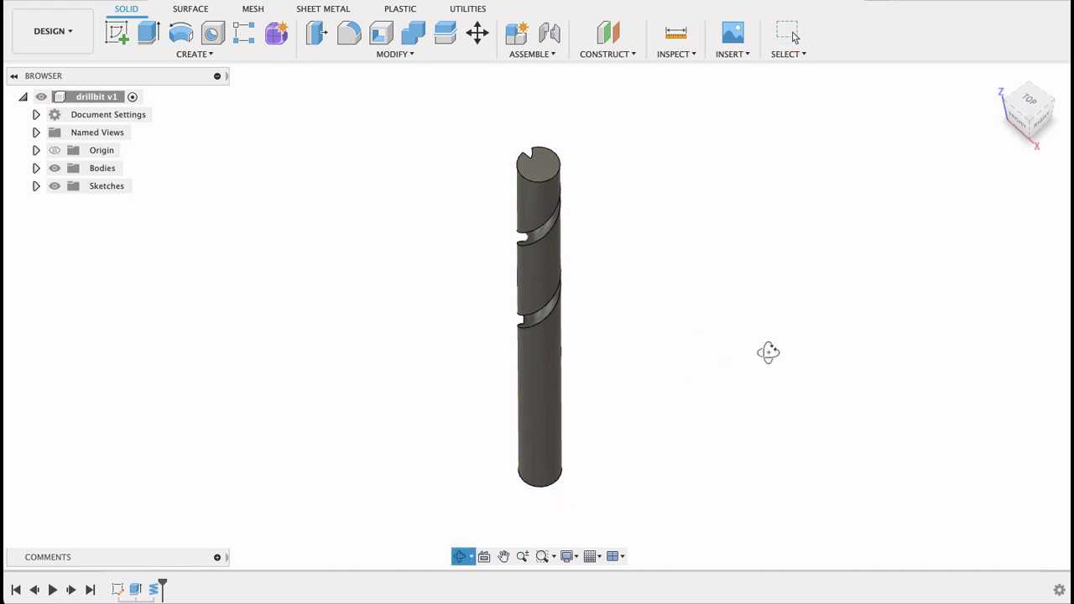
drag(767, 352, 822, 345)
key(Escape)
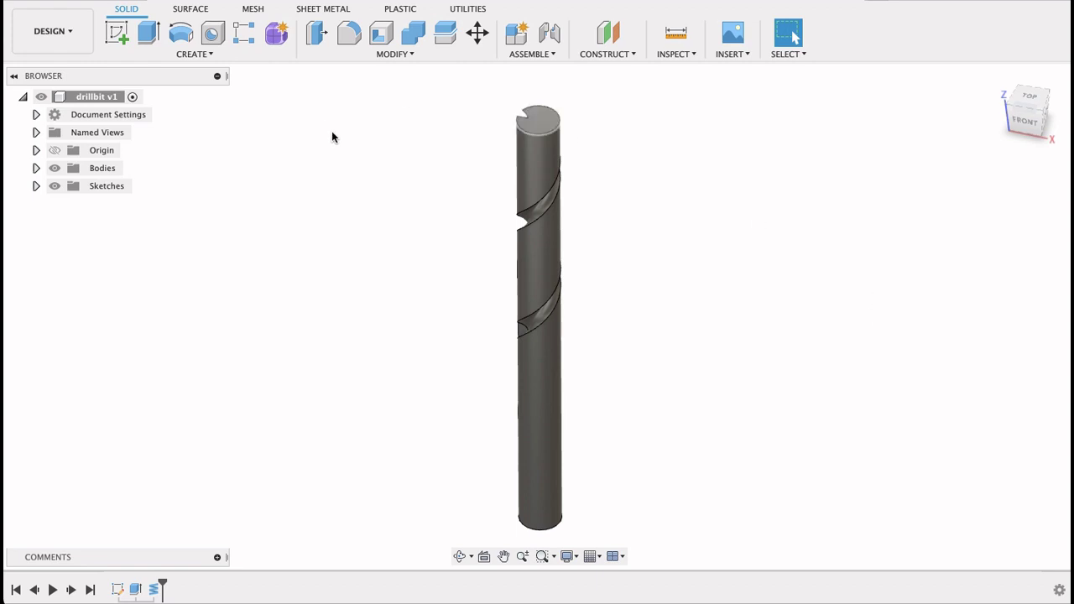
Set up a circular pattern of the coil cut around the cylinder's axis with quantity 2.
text(s)
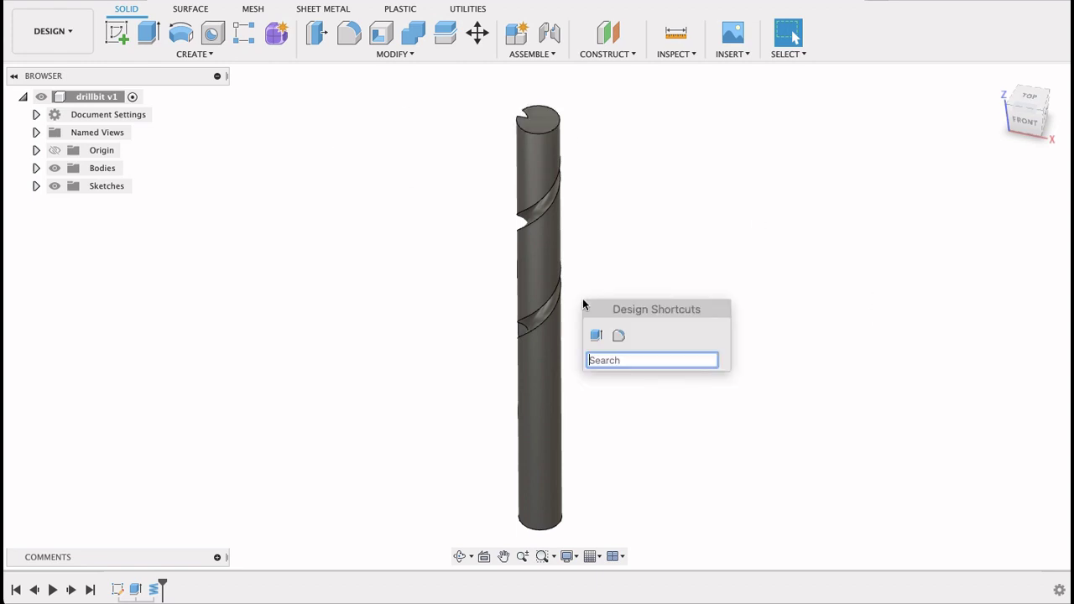
text(patt)
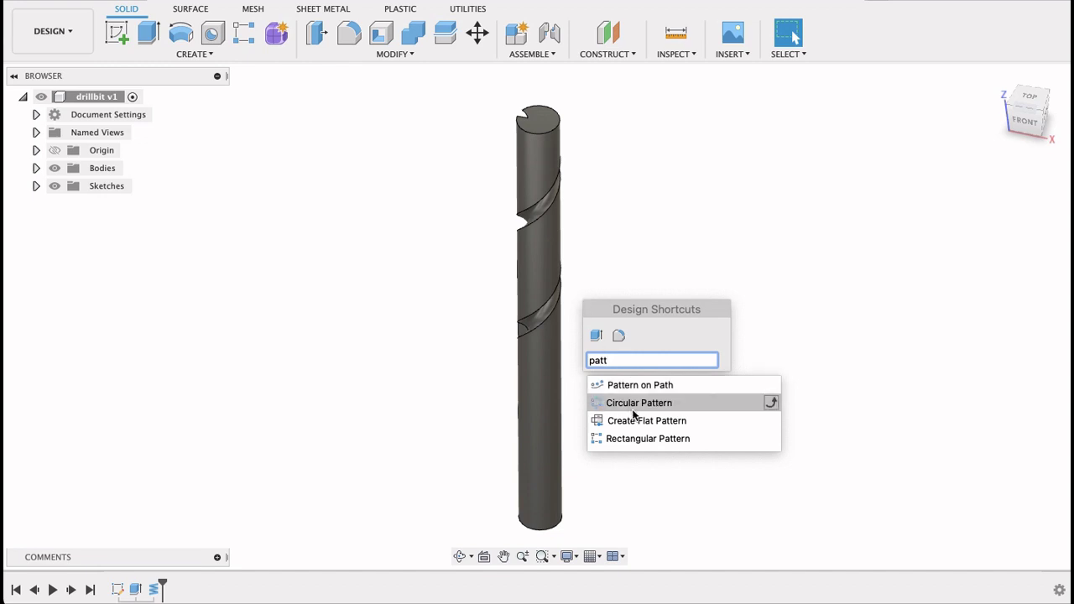
click(641, 405)
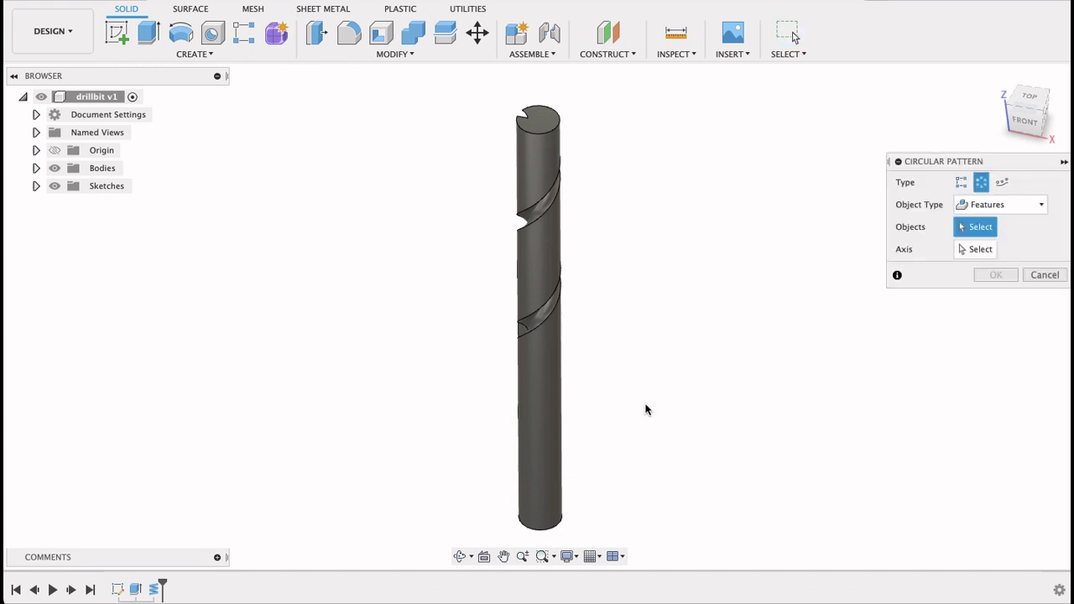
click(1016, 215)
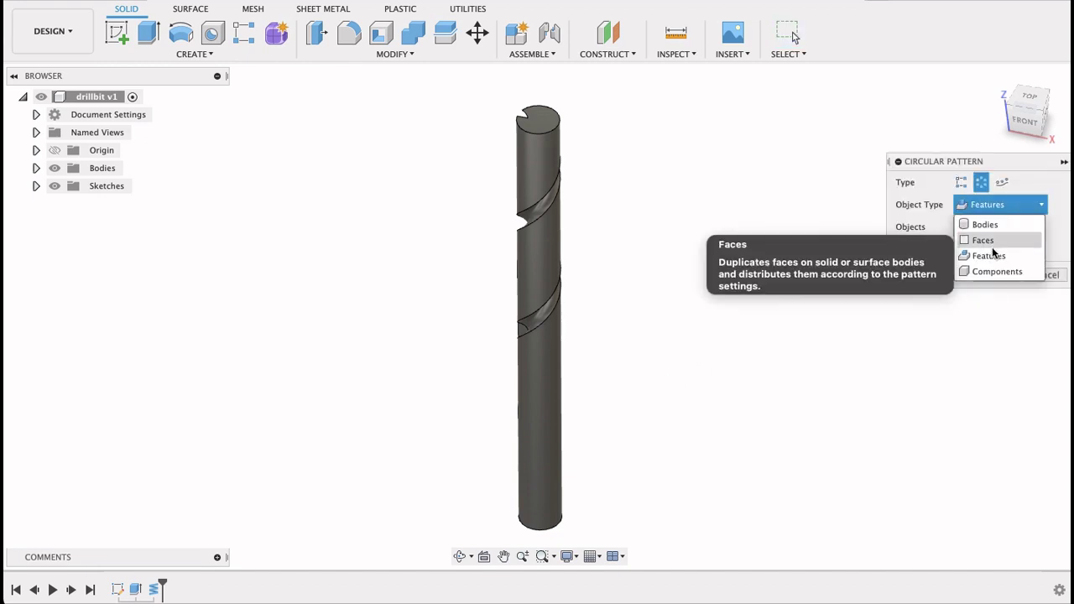
click(990, 252)
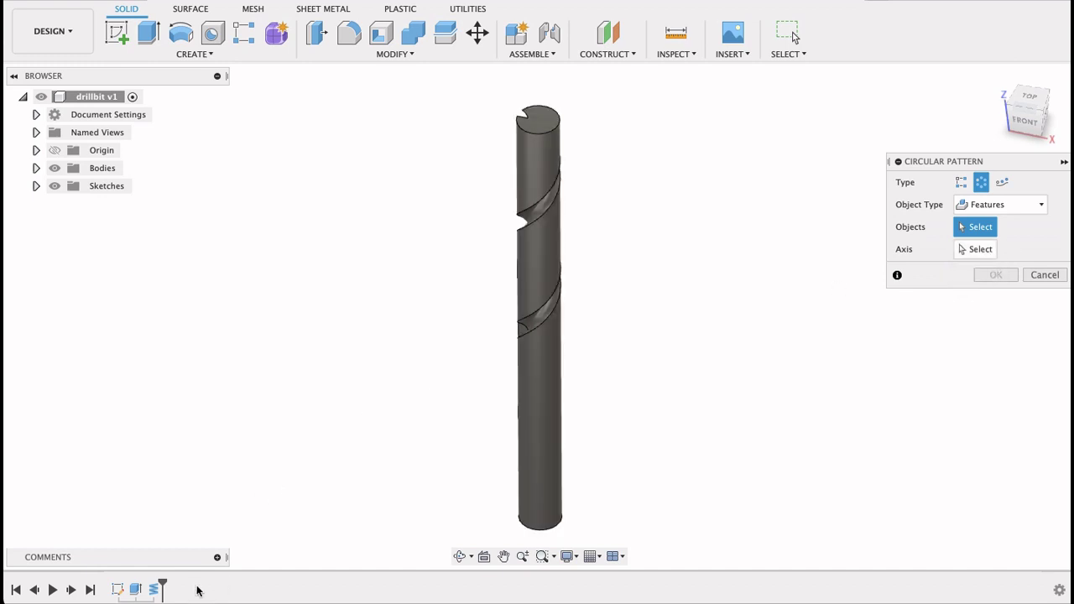
click(156, 591)
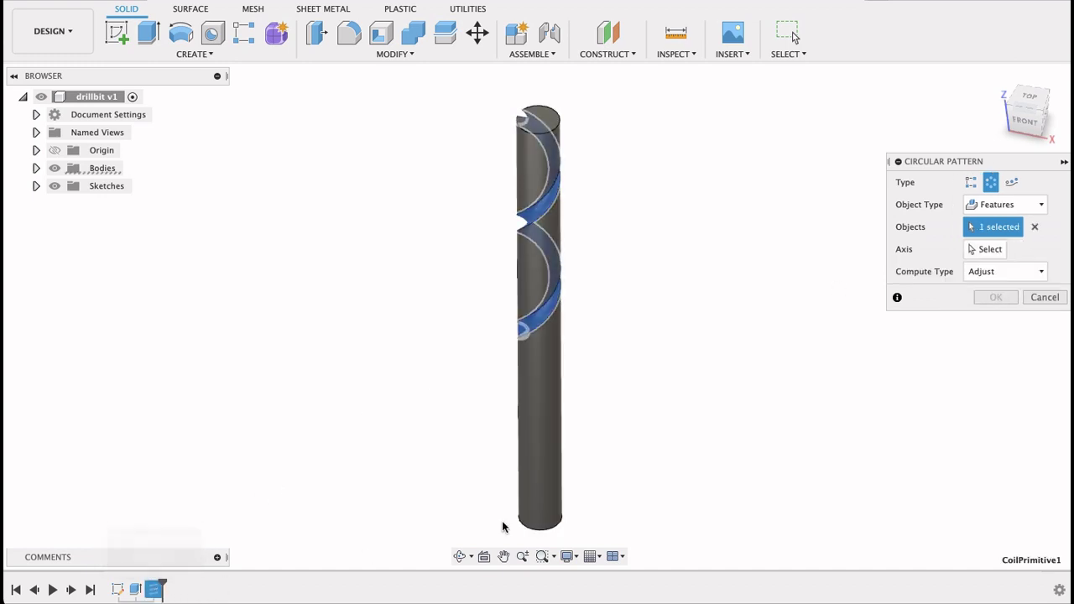
click(988, 249)
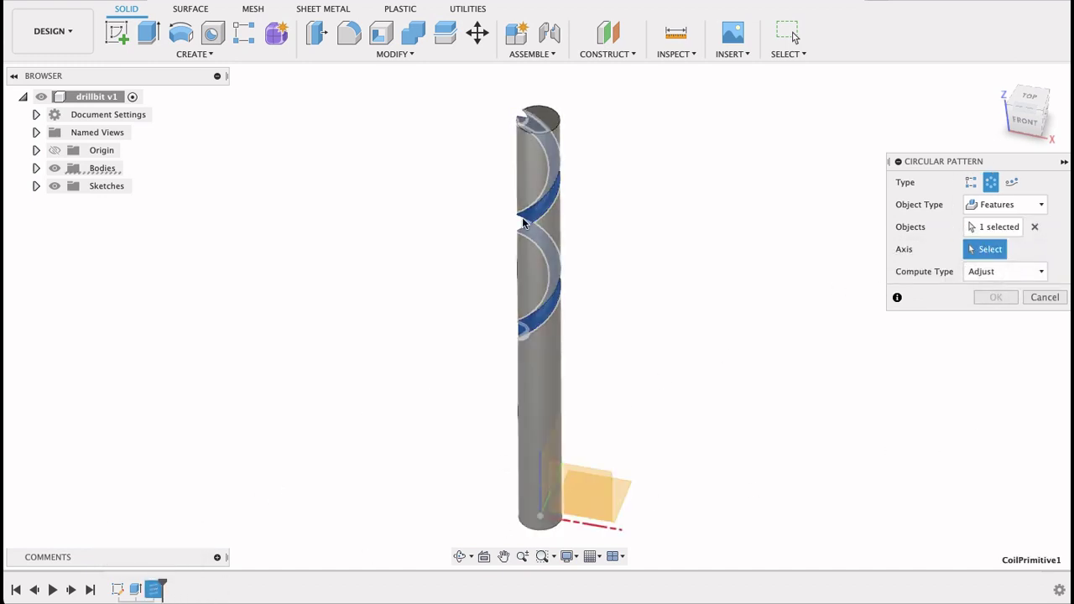
click(528, 370)
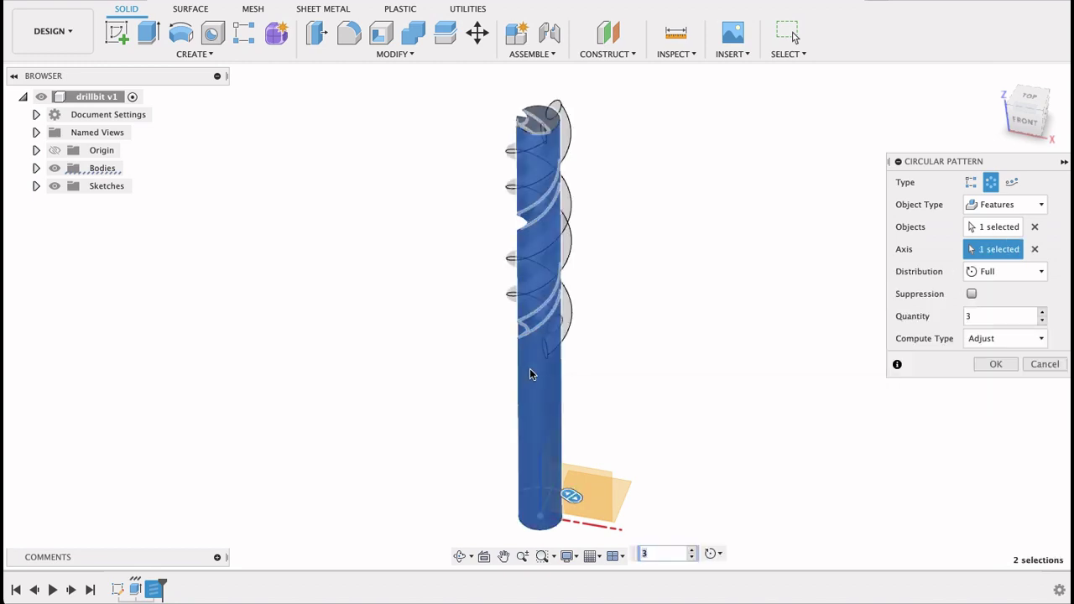
click(1043, 320)
shift+middle_drag(650, 233, 656, 272)
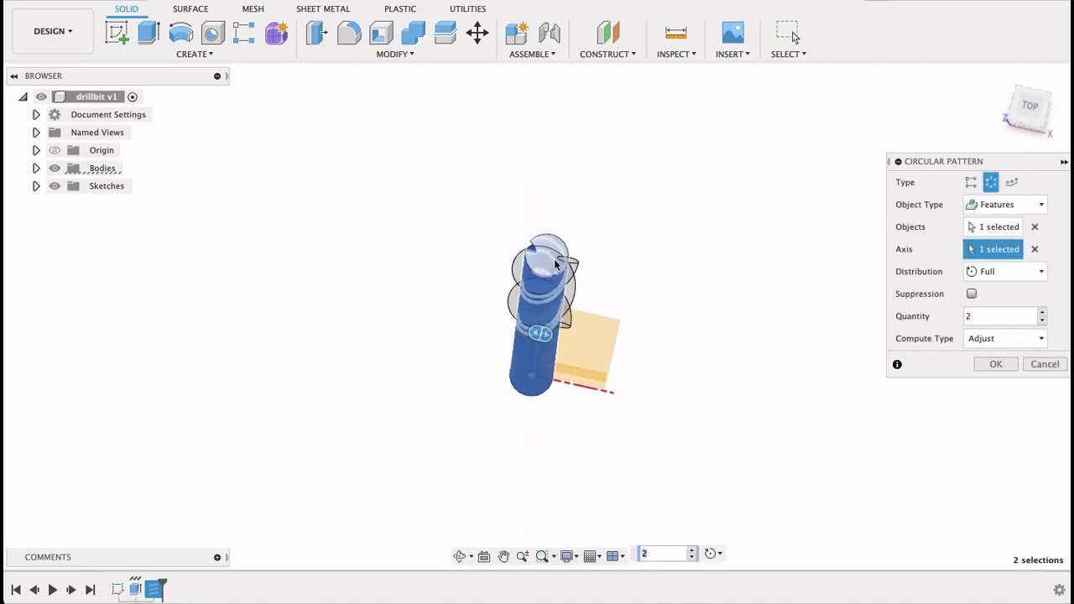
Apply the two-flute pattern and start a new sketch on the front XZ plane.
click(996, 364)
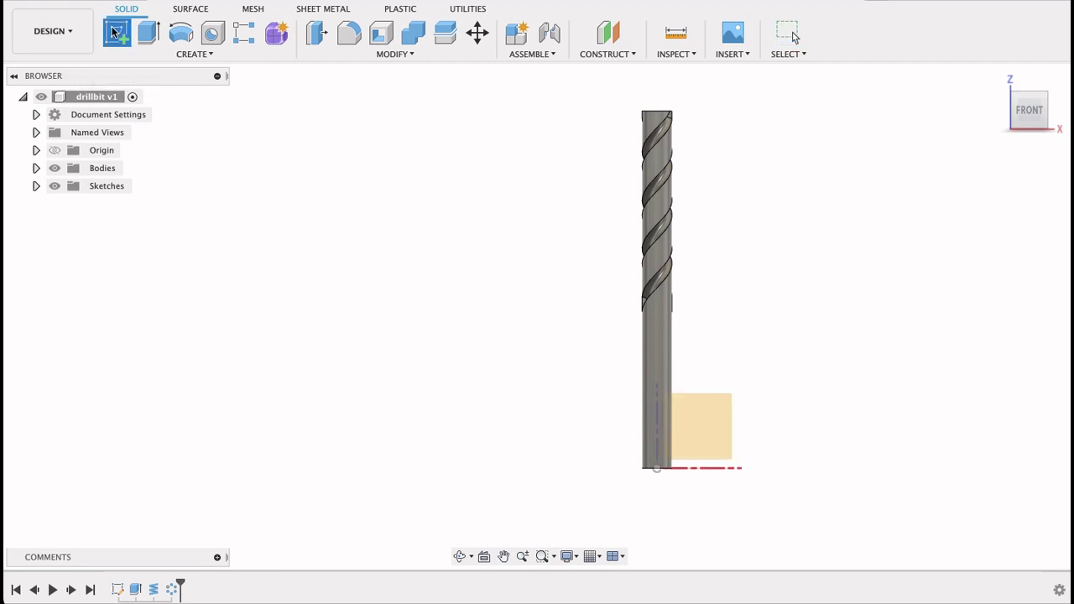
click(702, 424)
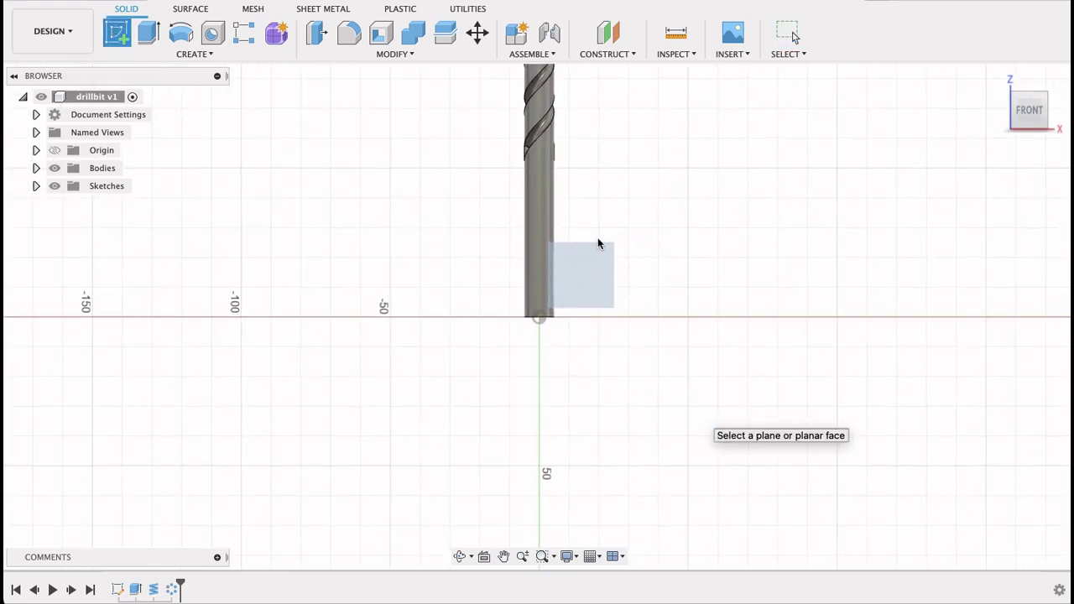
click(588, 252)
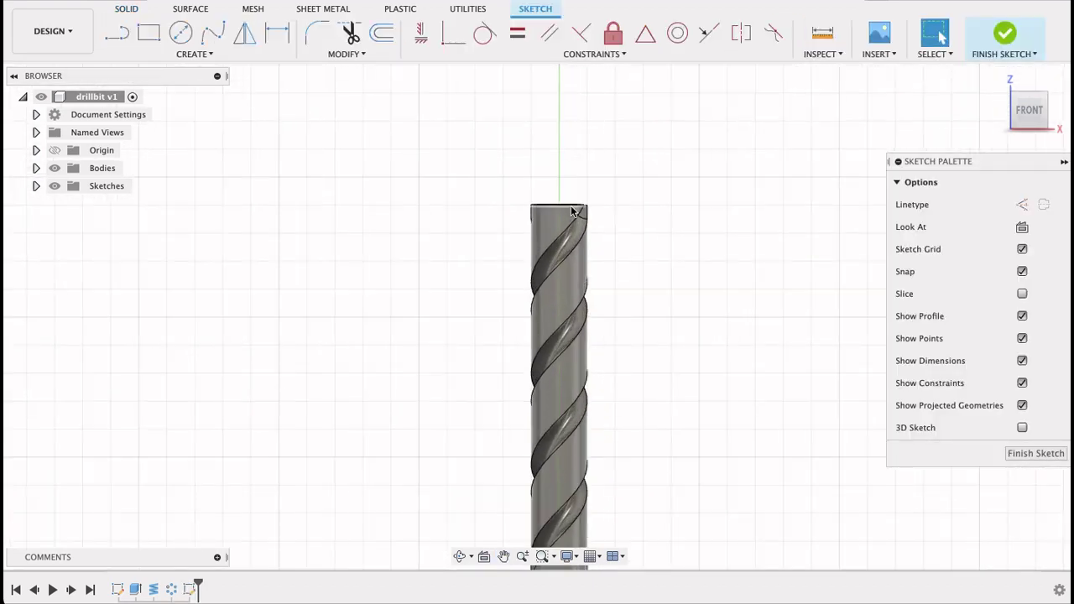
Project the drill bit's top edge into the front-plane sketch.
scroll(562, 205, up, 10)
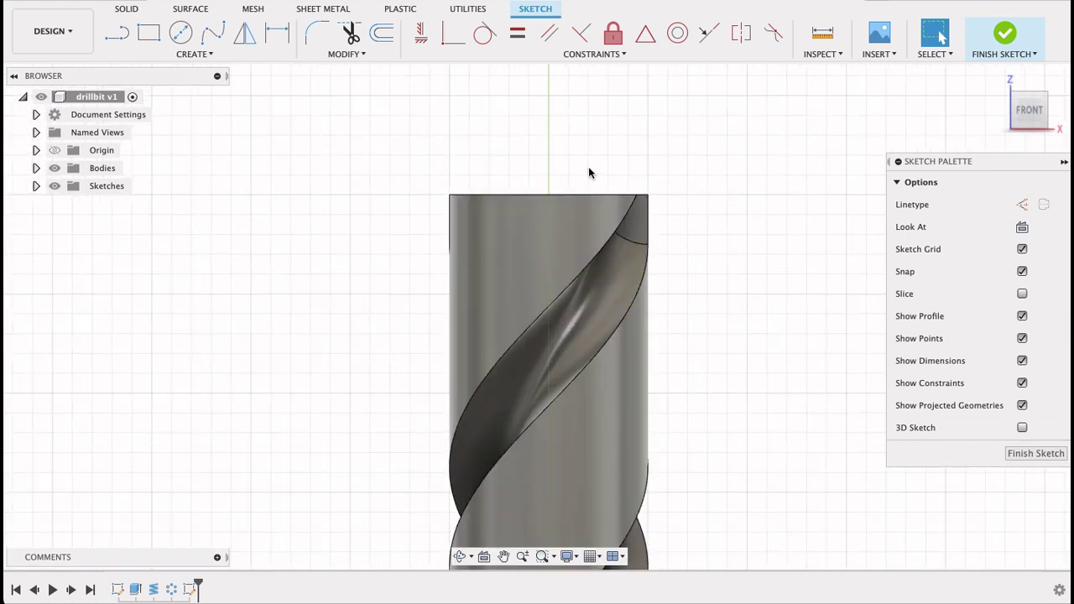
key(p)
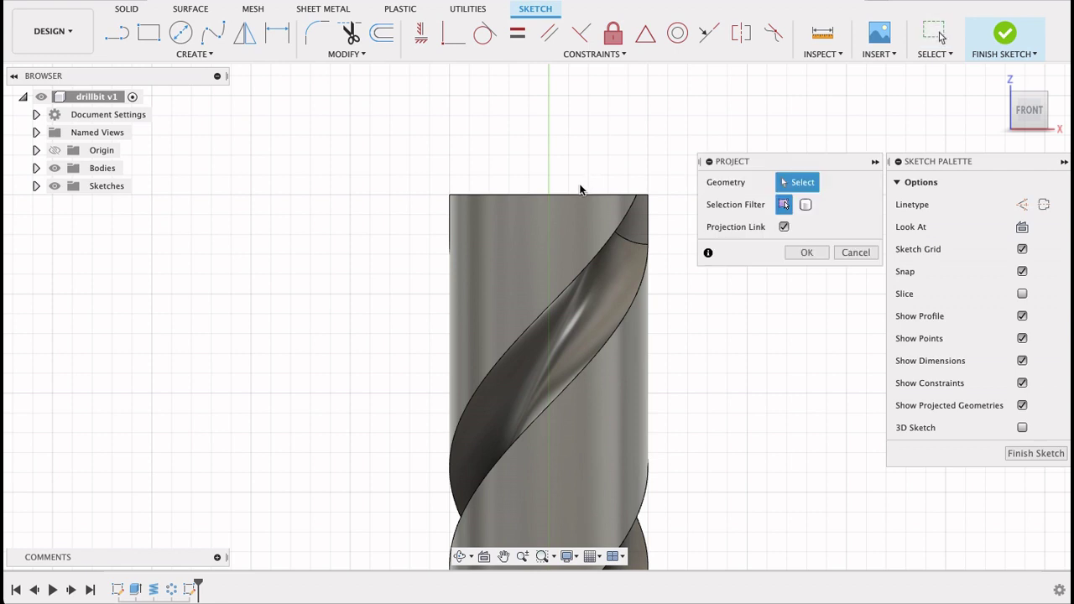
click(569, 195)
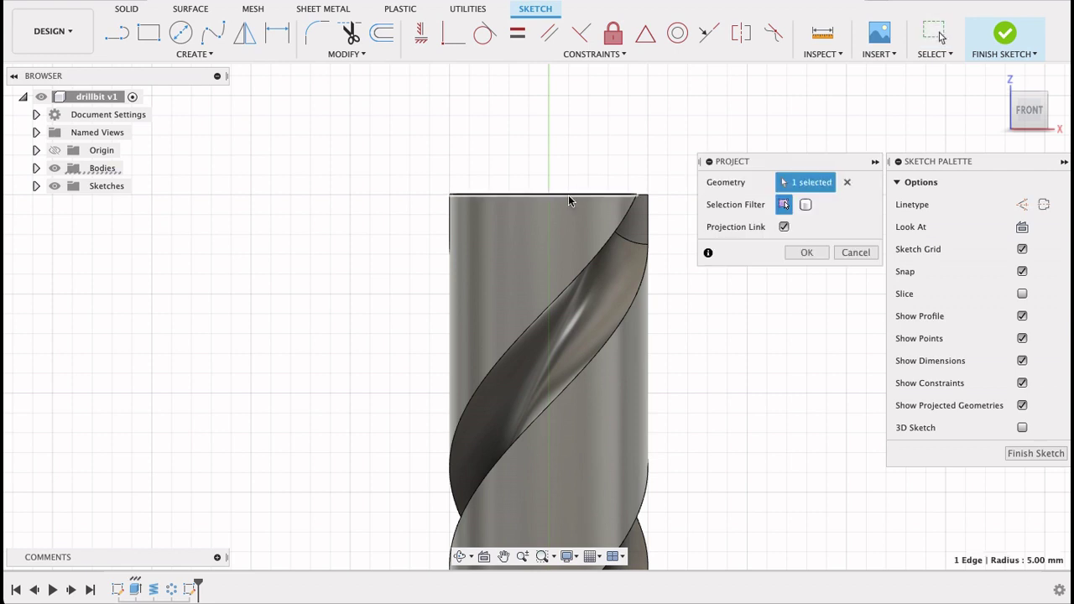
click(807, 253)
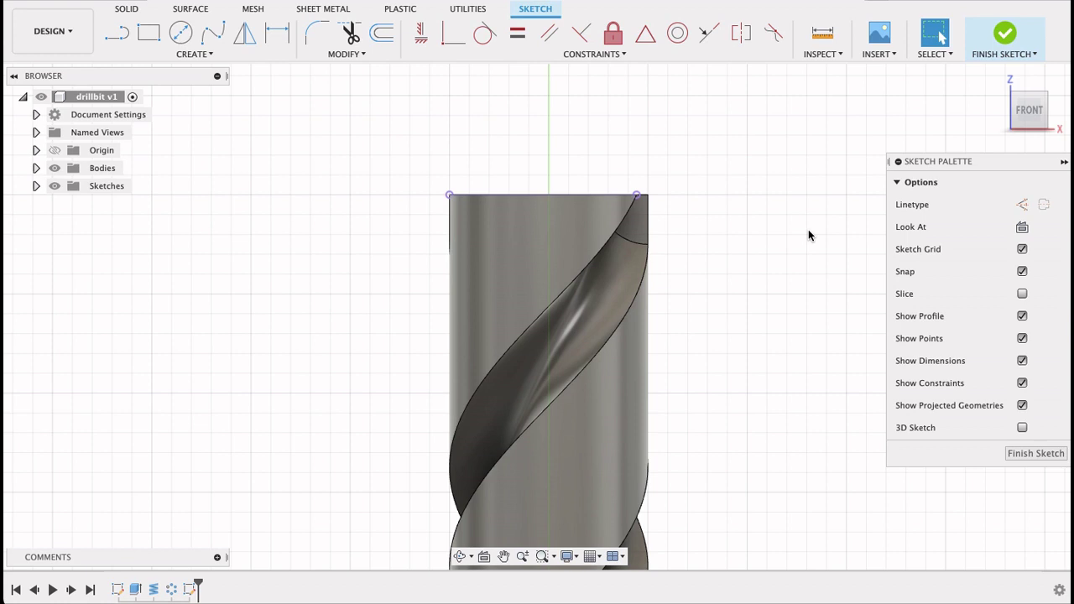
Draw a closed four-line profile with a slanted lower edge at the drill's top, closing on the axis.
key(l)
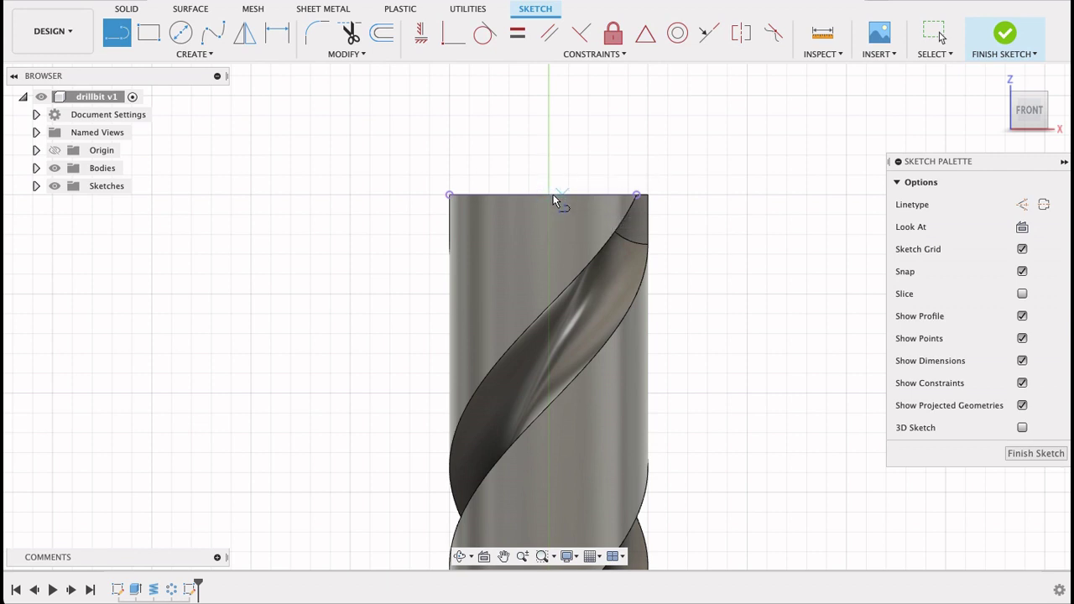
click(549, 135)
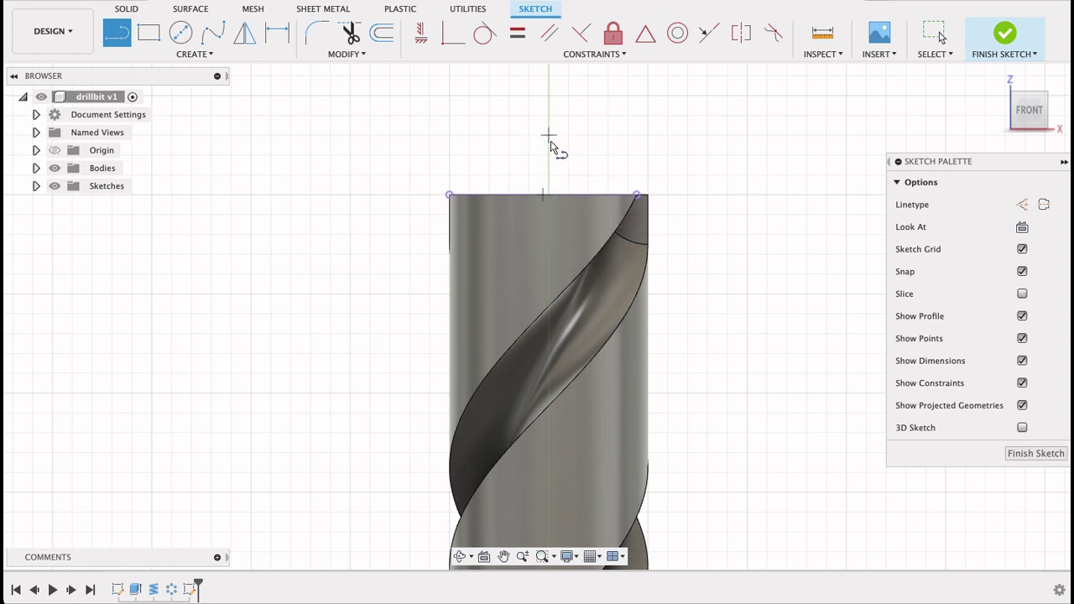
click(550, 194)
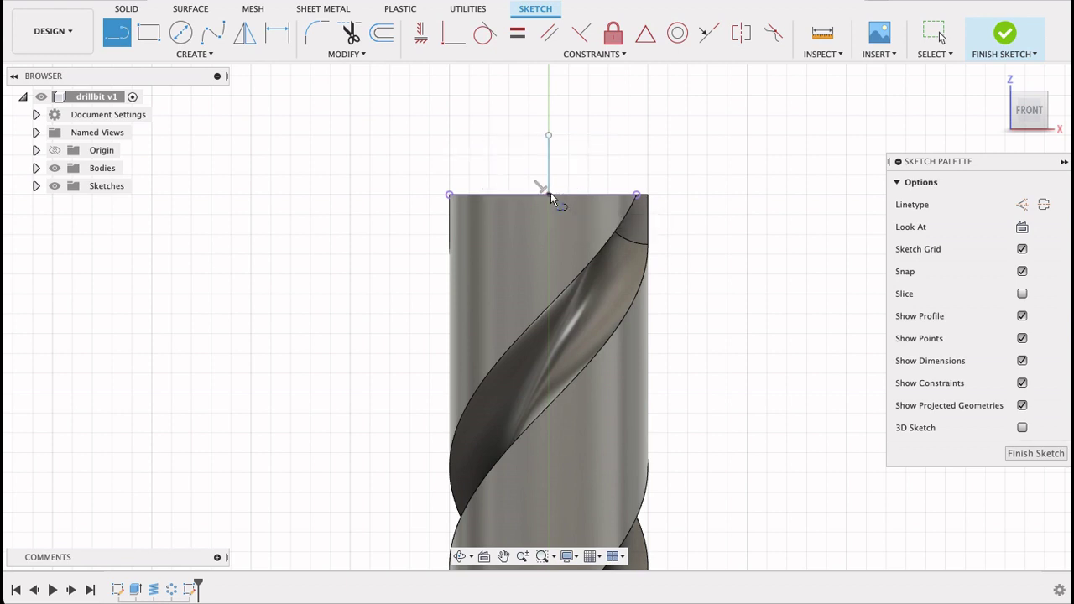
click(429, 275)
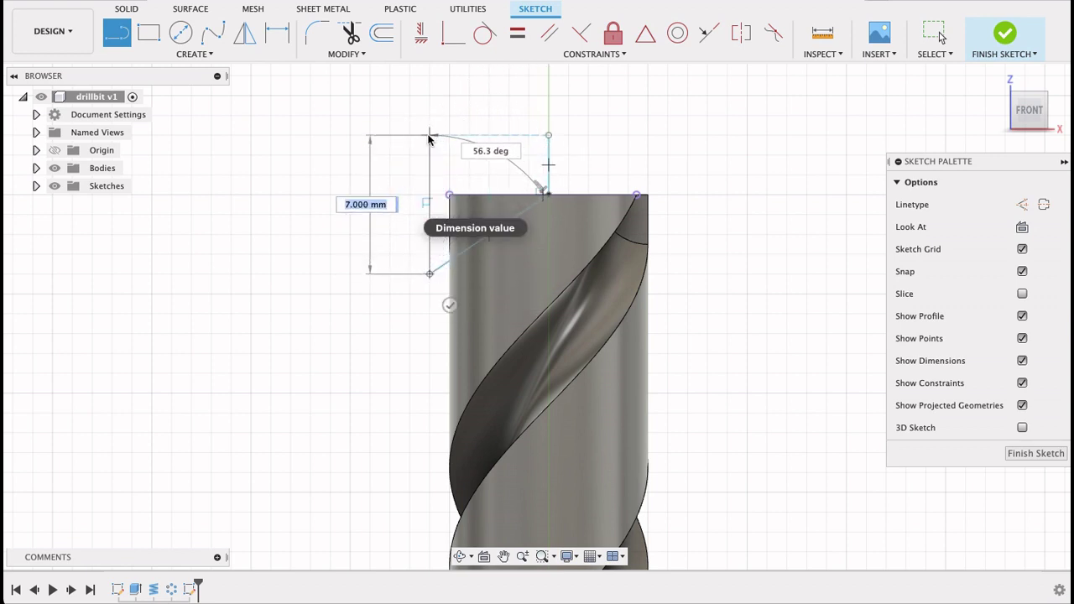
click(429, 136)
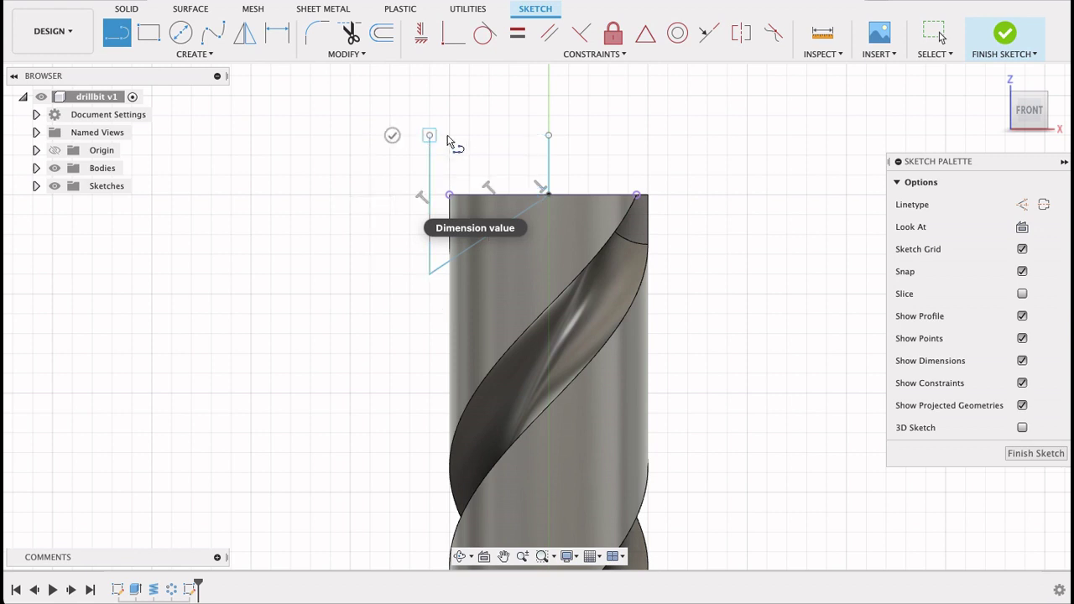
click(545, 135)
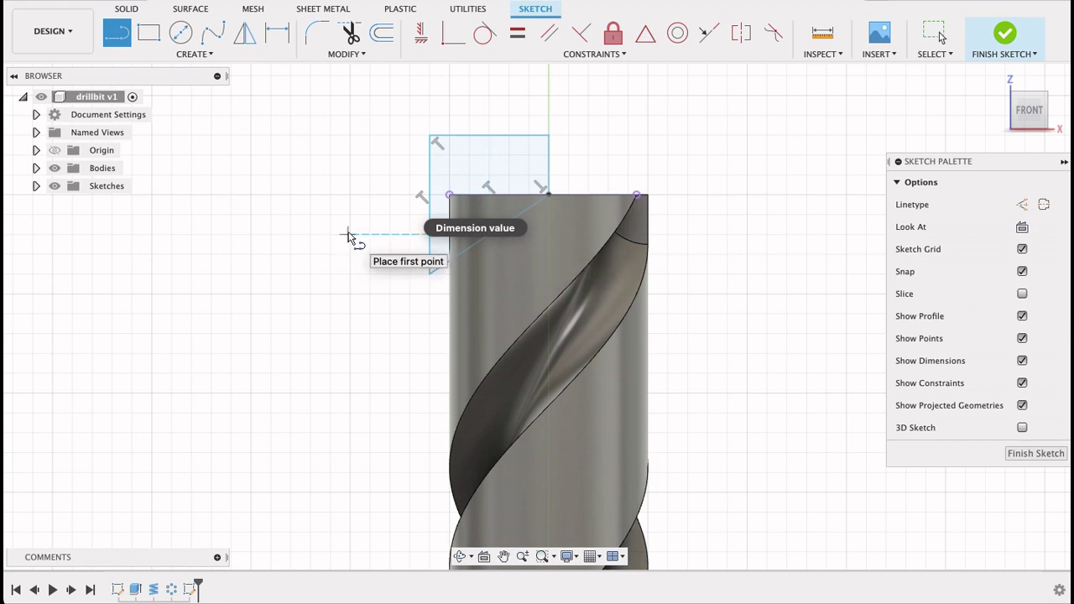
Dimension the angle between the vertical and slanted lines to 120° and finish the sketch.
key(d)
click(549, 168)
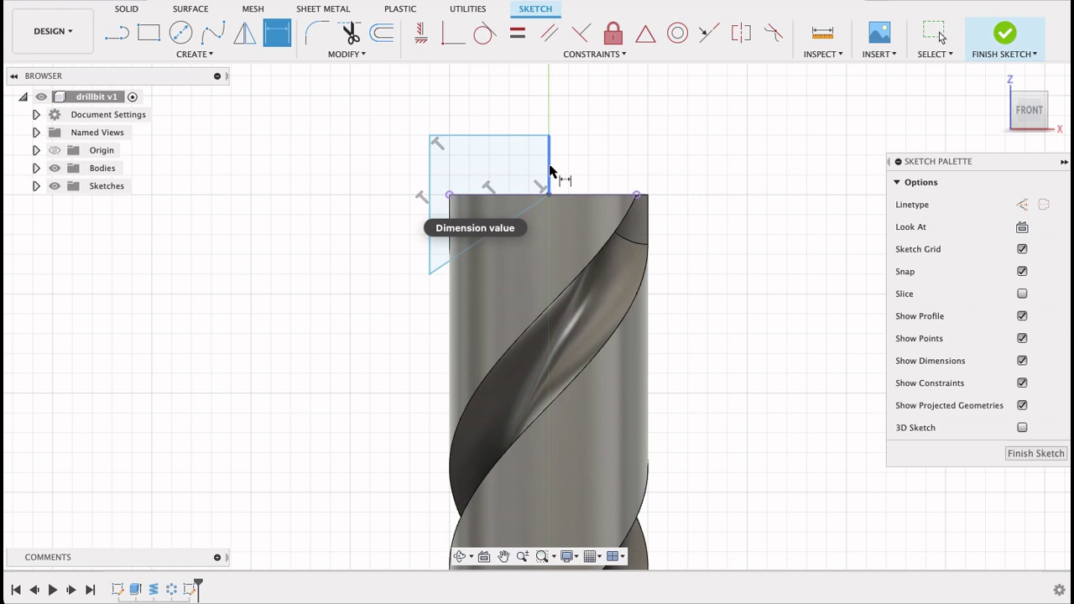
click(520, 213)
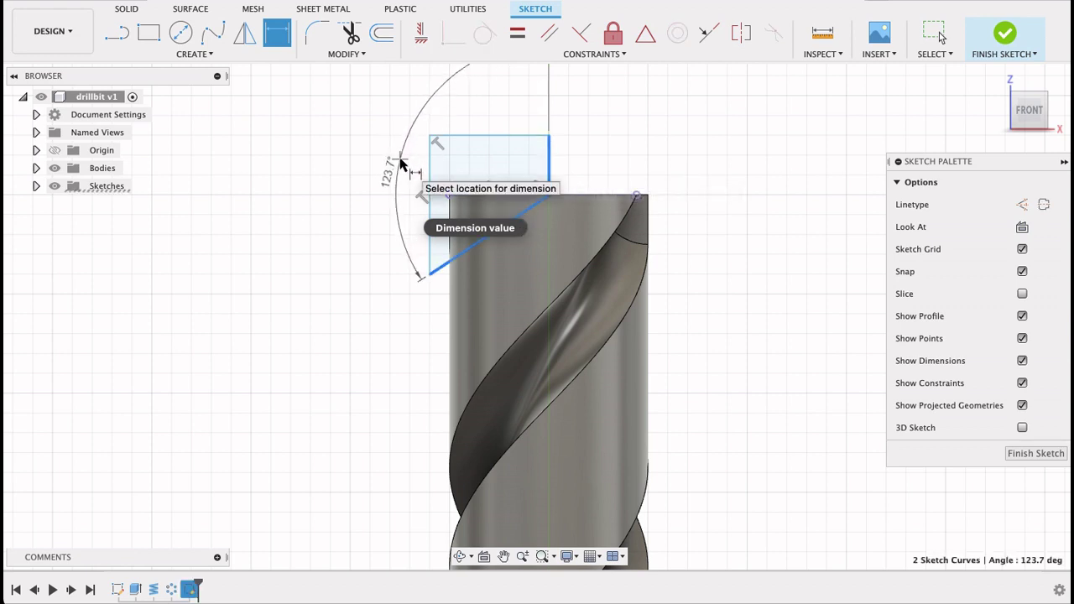
click(405, 158)
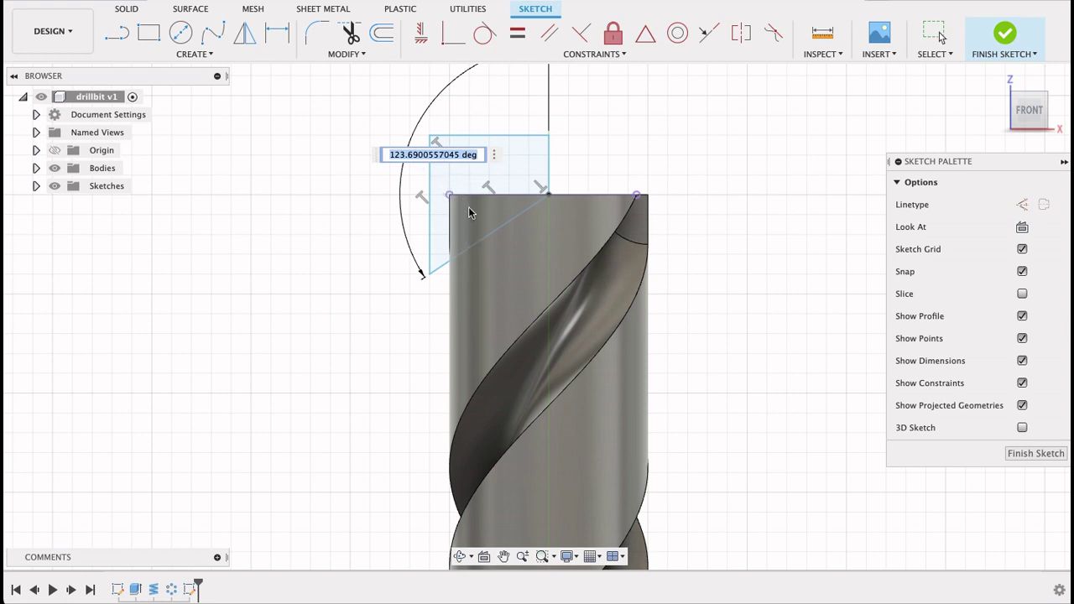
text(120)
key(Return)
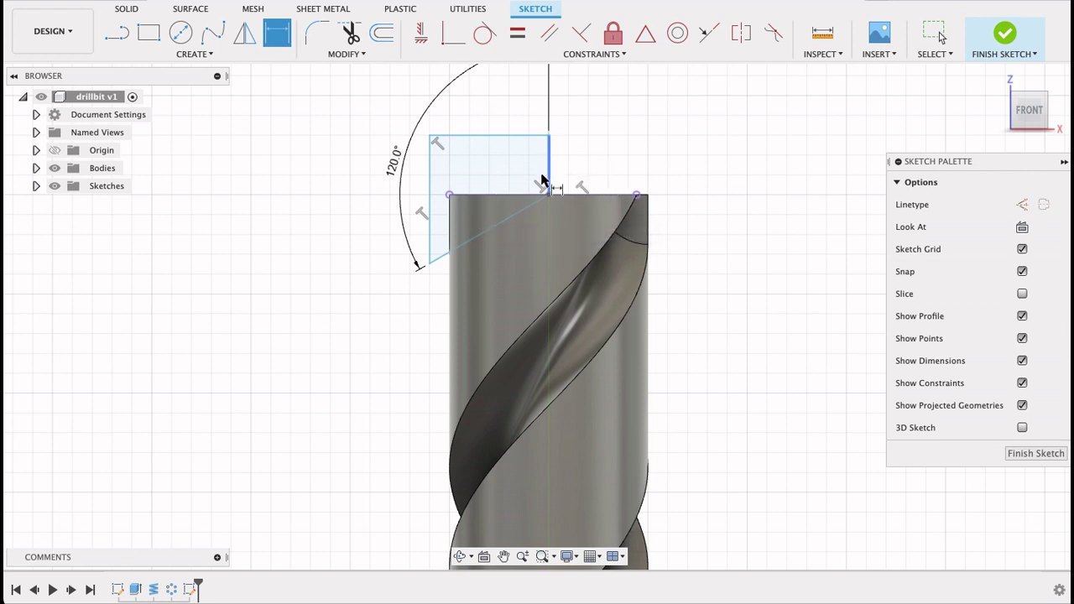
click(1023, 454)
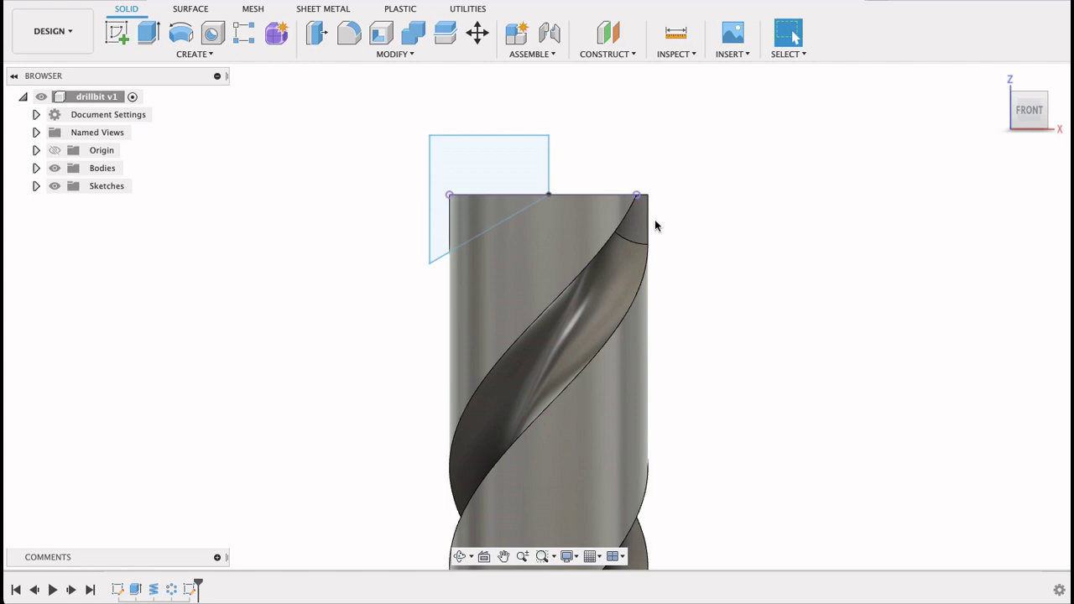
Revolve-cut the tip profile 360° around its right vertical edge.
click(185, 34)
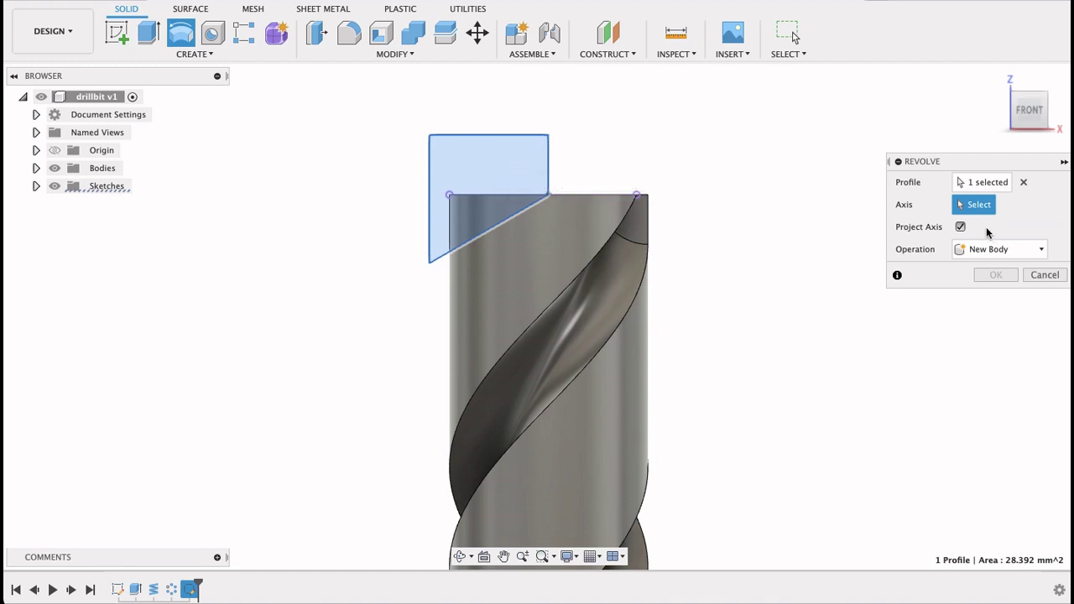
click(548, 166)
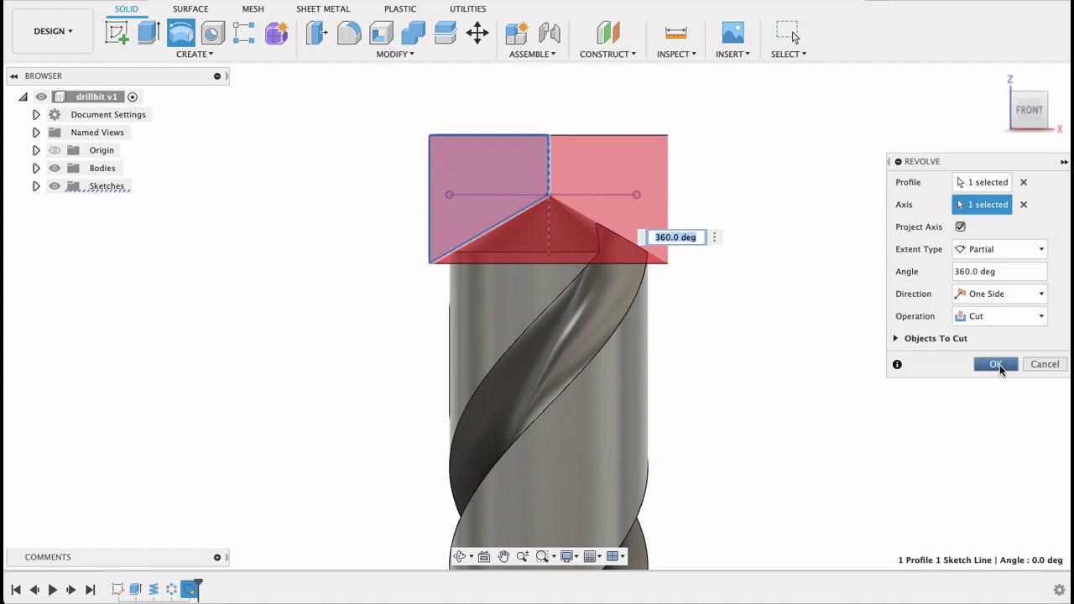
click(996, 365)
scroll(936, 338, down, 5)
From the home view, orbit and tilt the drill to inspect its new conical tip and flutes.
click(998, 78)
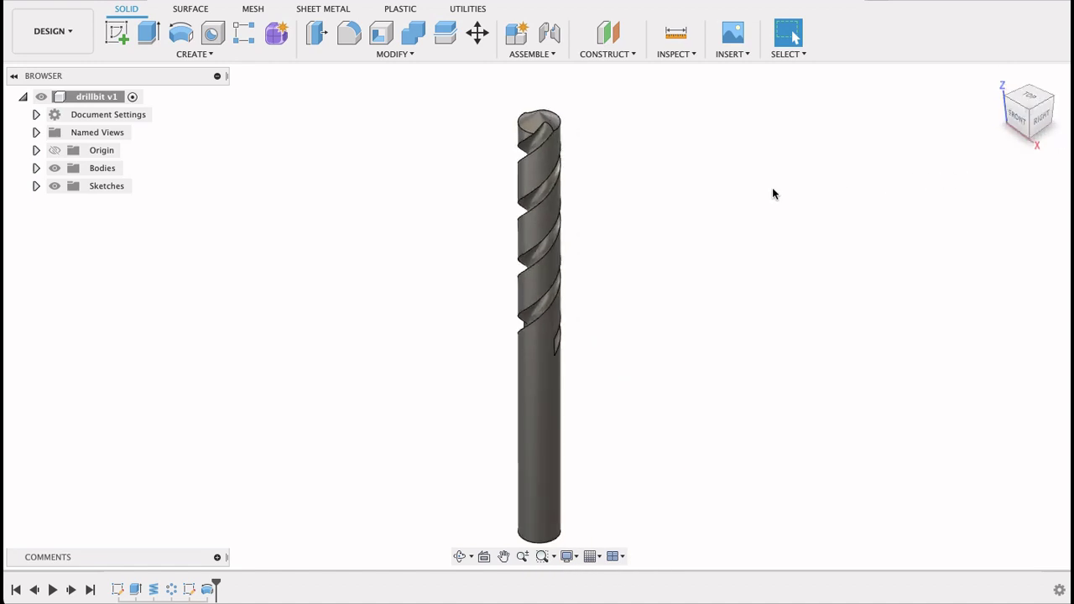
shift+middle_drag(780, 275, 640, 247)
shift+middle_drag(693, 159, 659, 169)
mouse_move(714, 288)
shift+middle_down()
mouse_move(716, 265)
mouse_move(729, 261)
mouse_move(729, 284)
shift+middle_up()
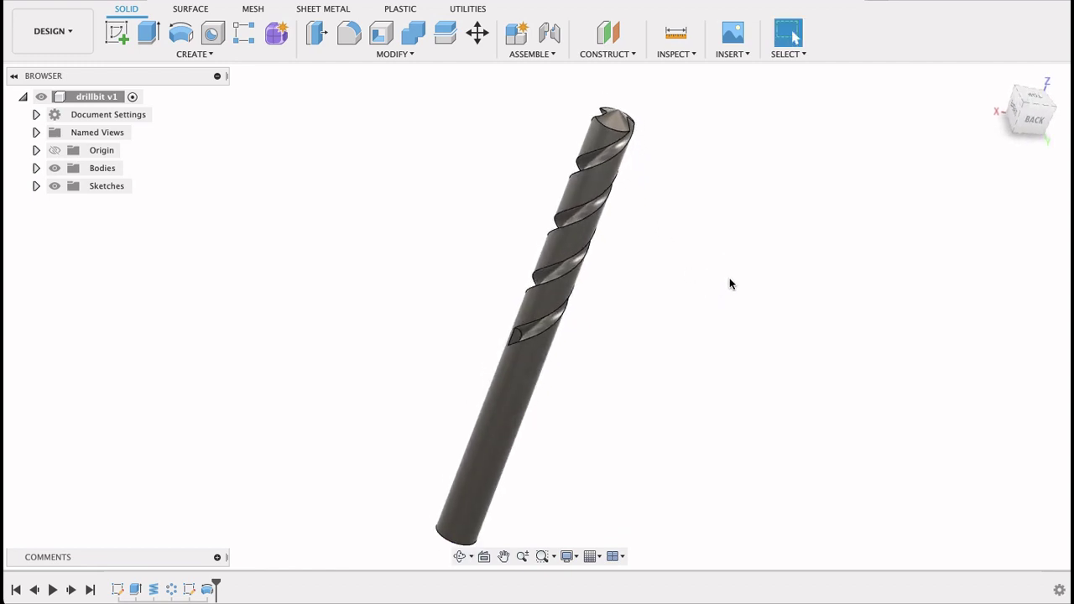
Fillet the end edge of the first flute with a 4 mm radius.
click(348, 33)
scroll(516, 337, up, 3)
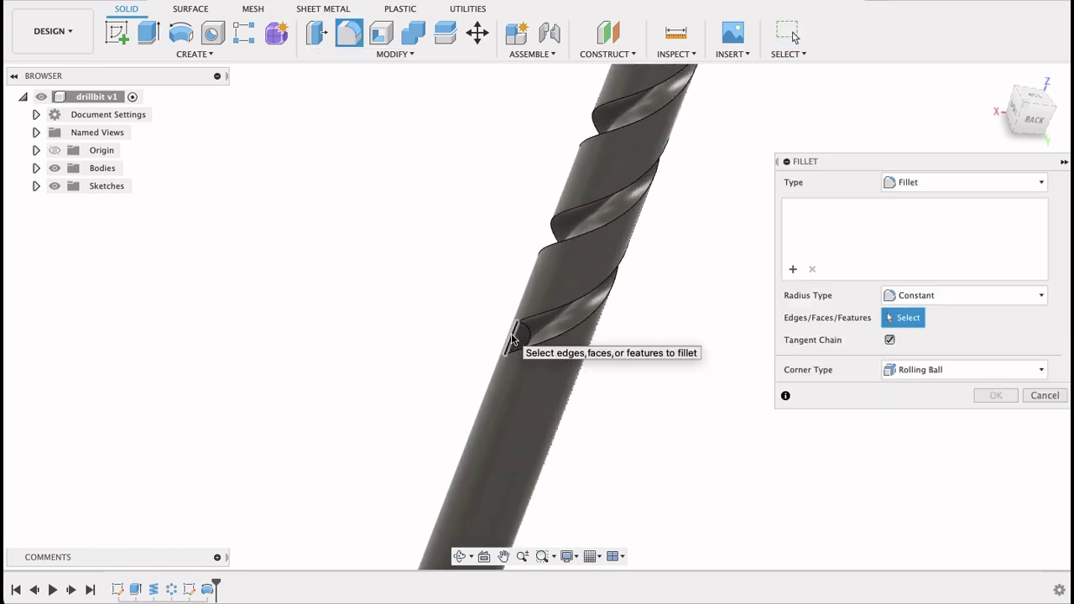
click(511, 341)
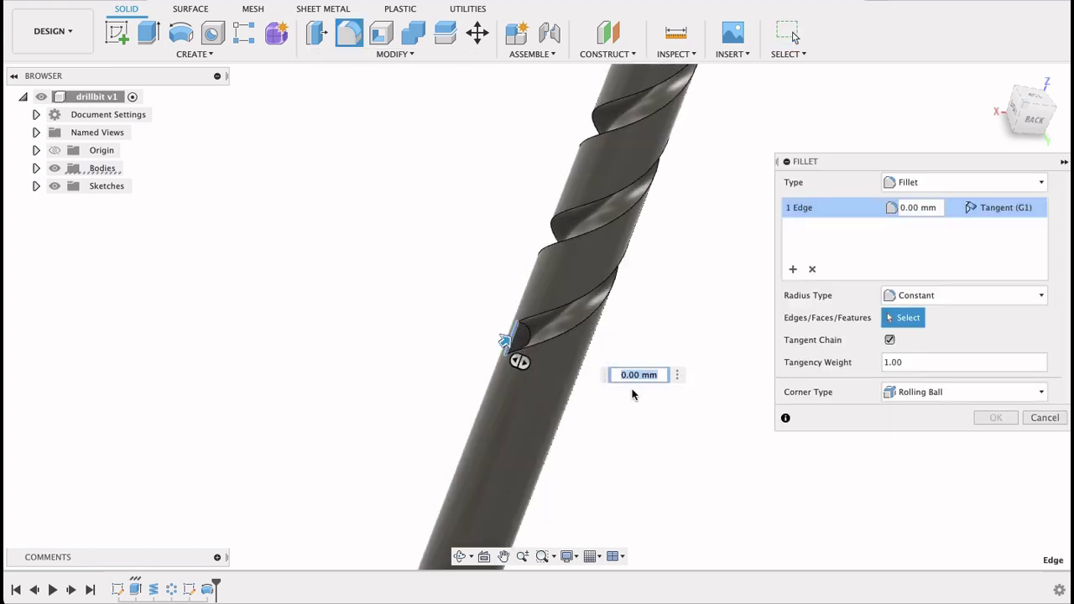
text(4)
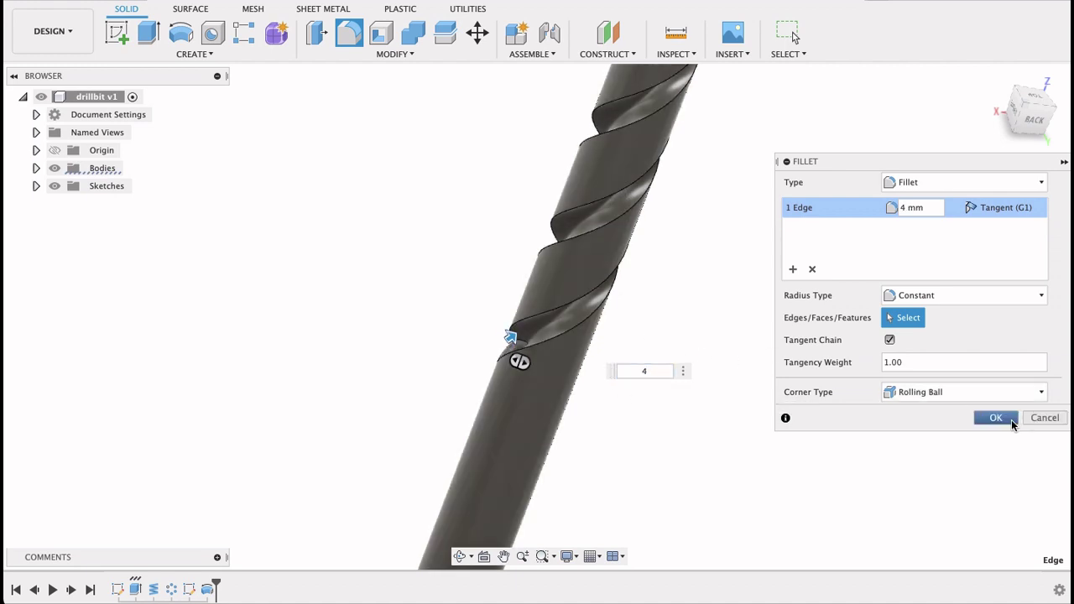
click(1013, 424)
Fillet the run-out edge at the end of the other flute.
shift+middle_drag(652, 382, 882, 251)
click(349, 33)
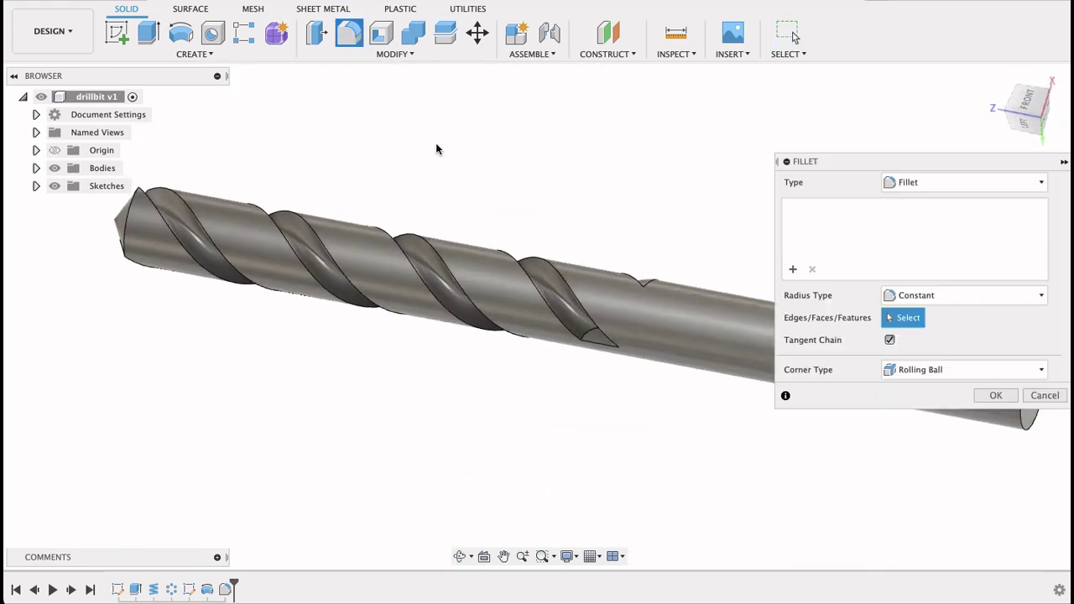
click(600, 343)
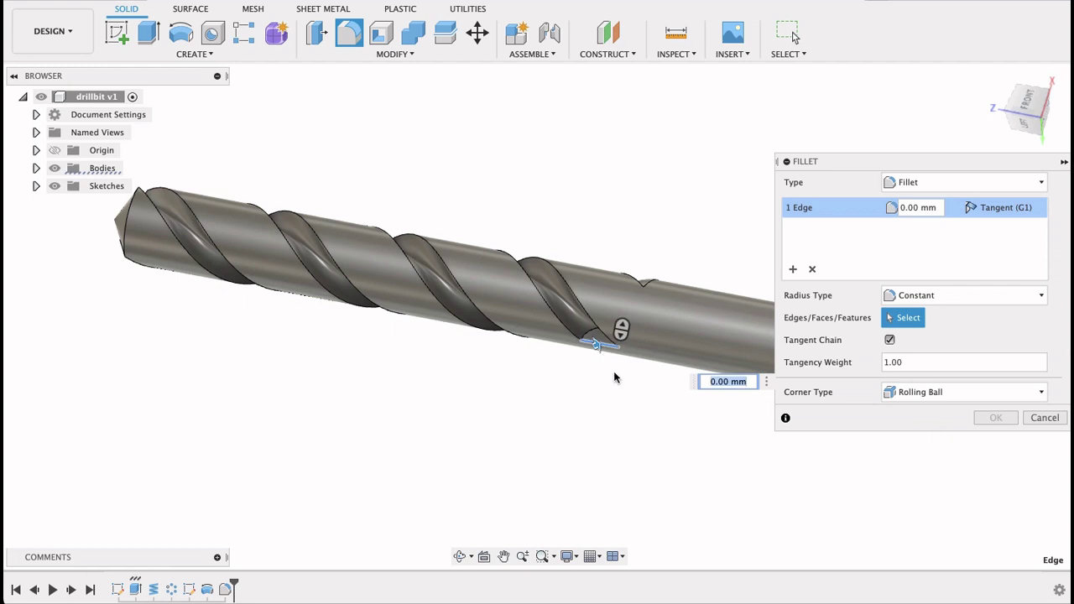
text(1)
click(995, 417)
Look over the finished drill bit, then leave it upright in the home view.
click(998, 78)
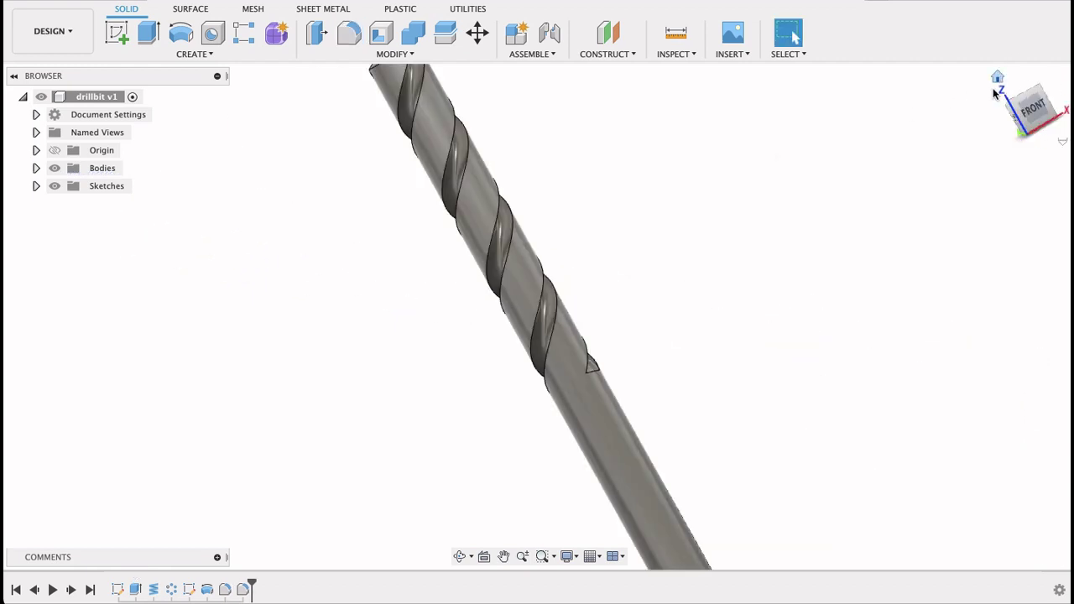
shift+middle_drag(727, 292, 741, 264)
click(999, 78)
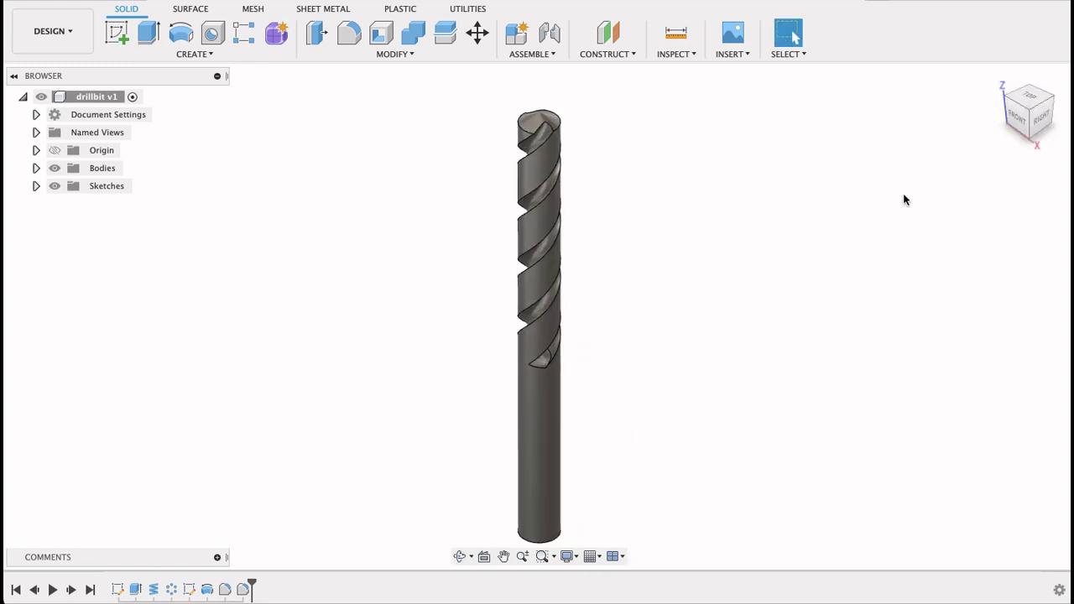